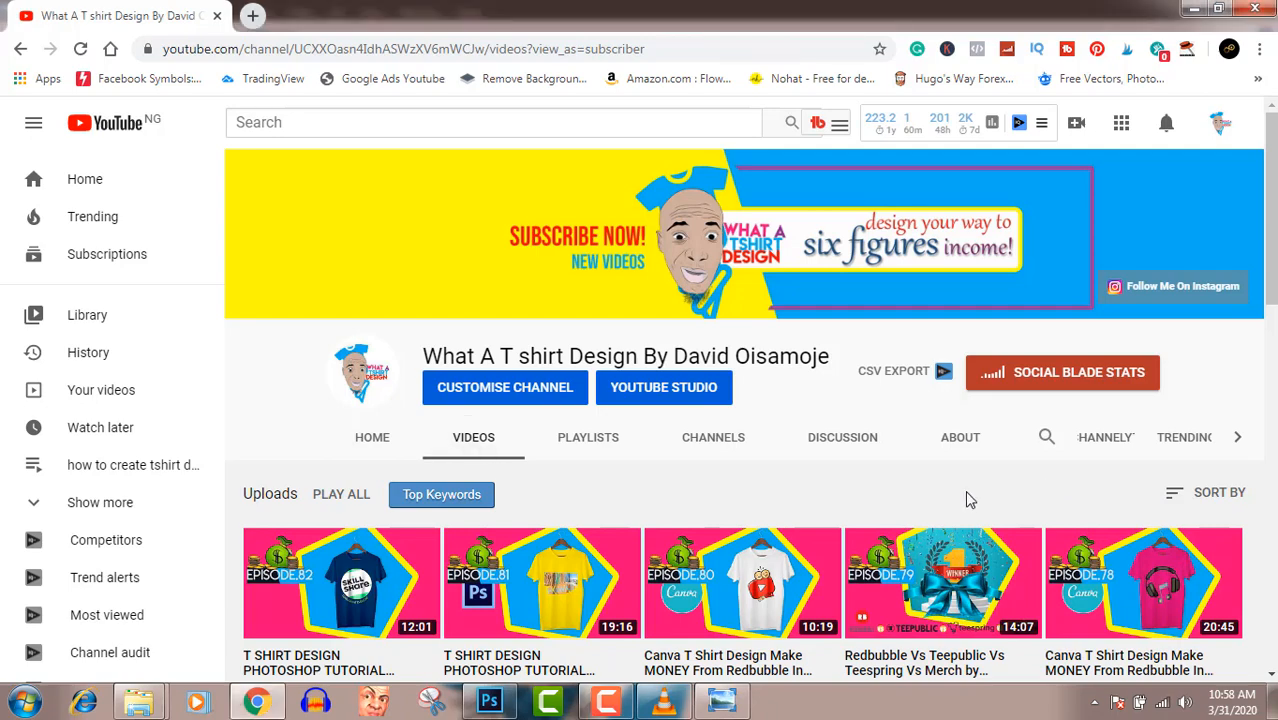
# - Browse the channel's uploaded T-shirt design videos and return to the start of the list
pyautogui.scroll(-1, 968, 500)
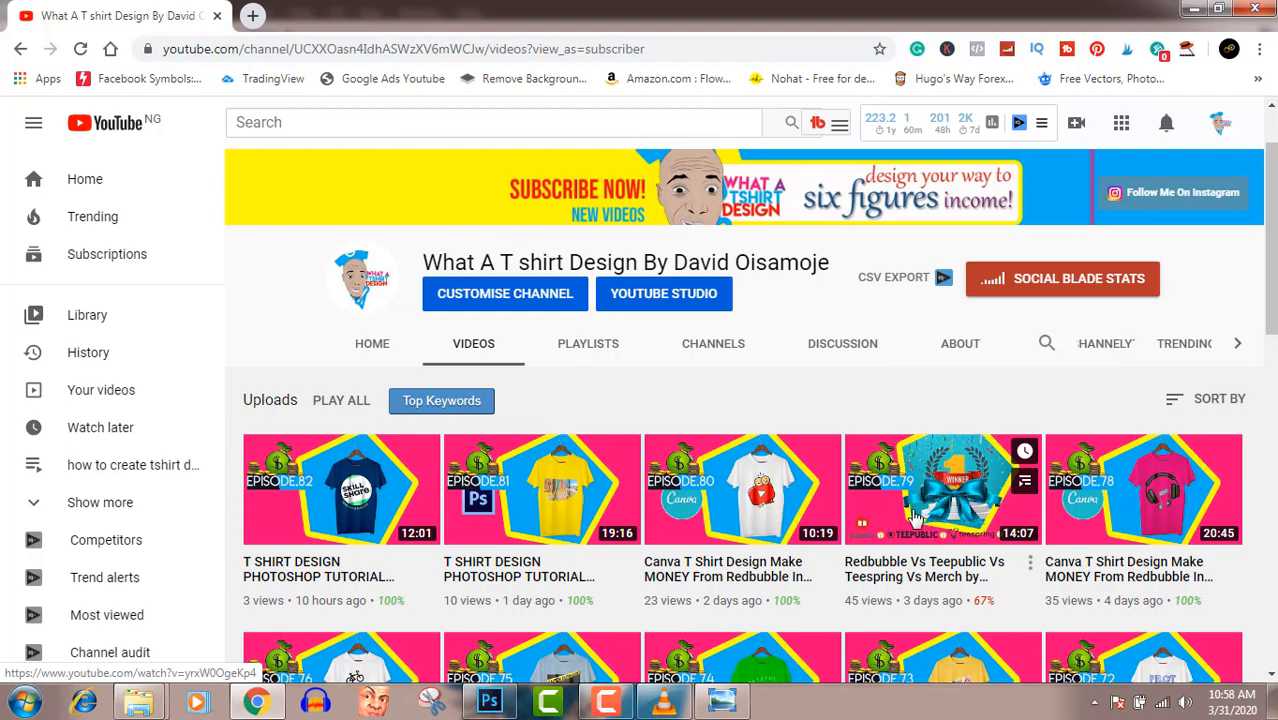
pyautogui.scroll(-10, 895, 497)
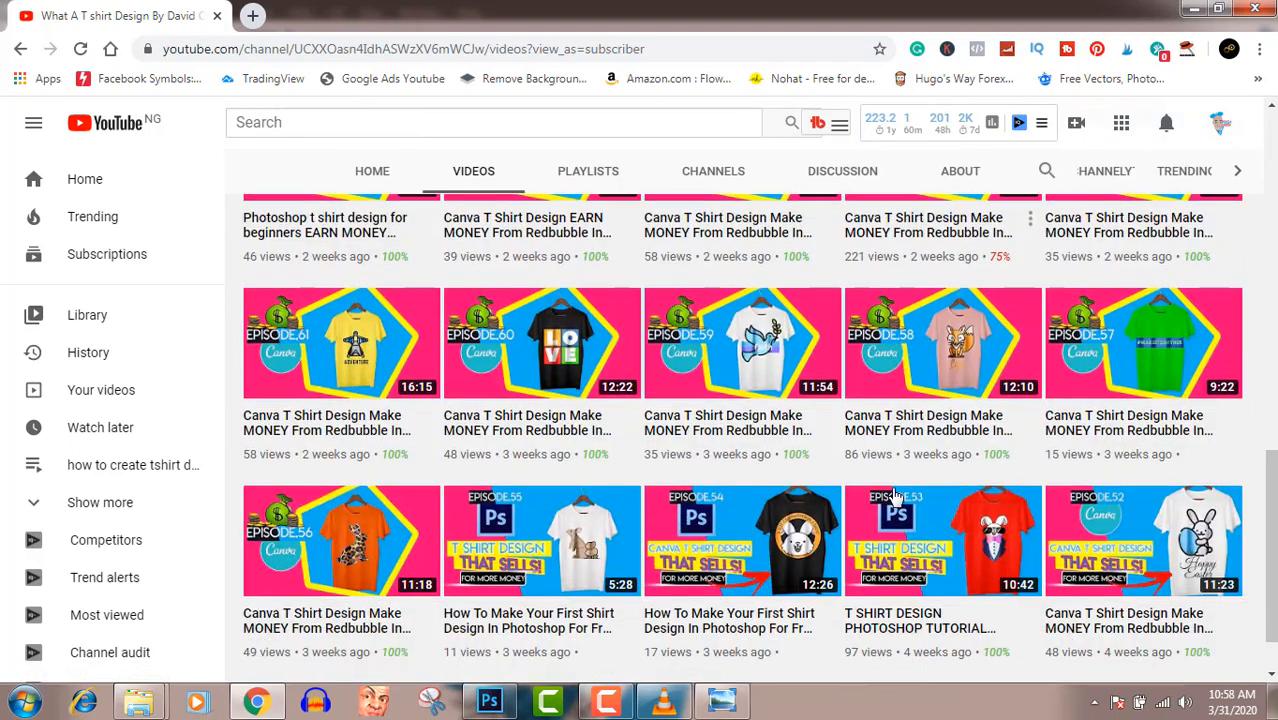
pyautogui.scroll(-6, 895, 497)
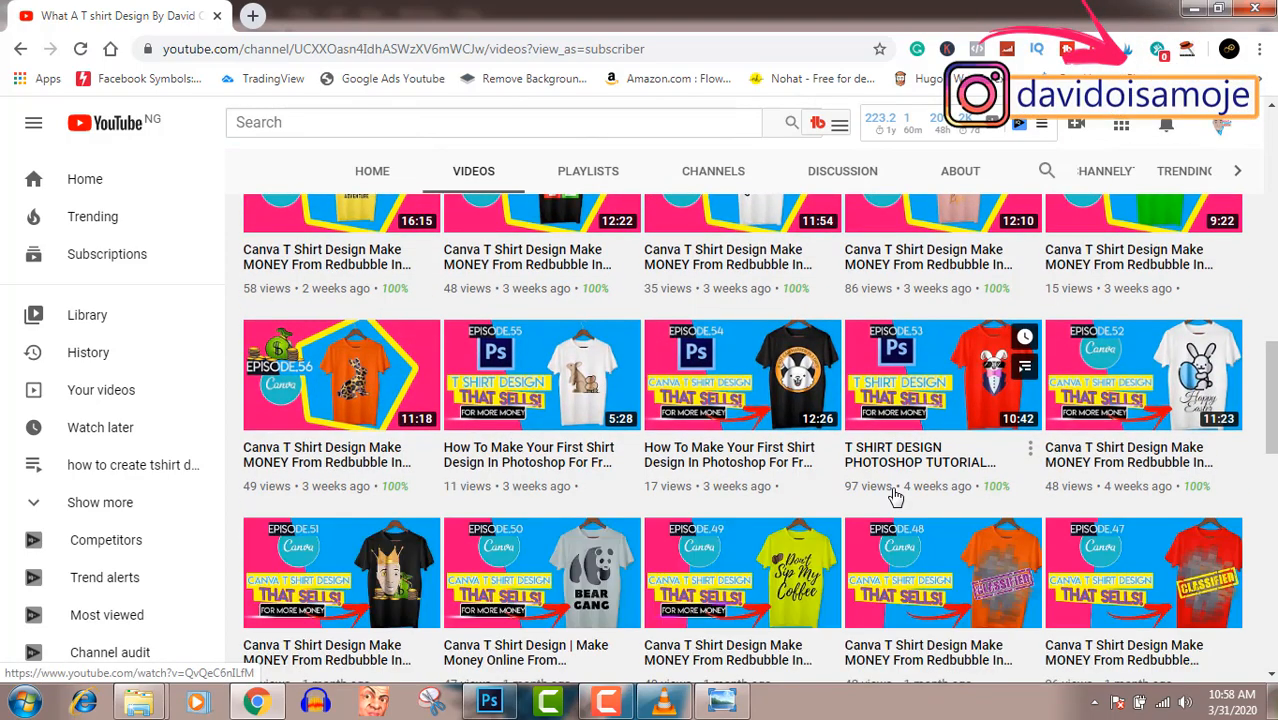
pyautogui.scroll(-3, 895, 497)
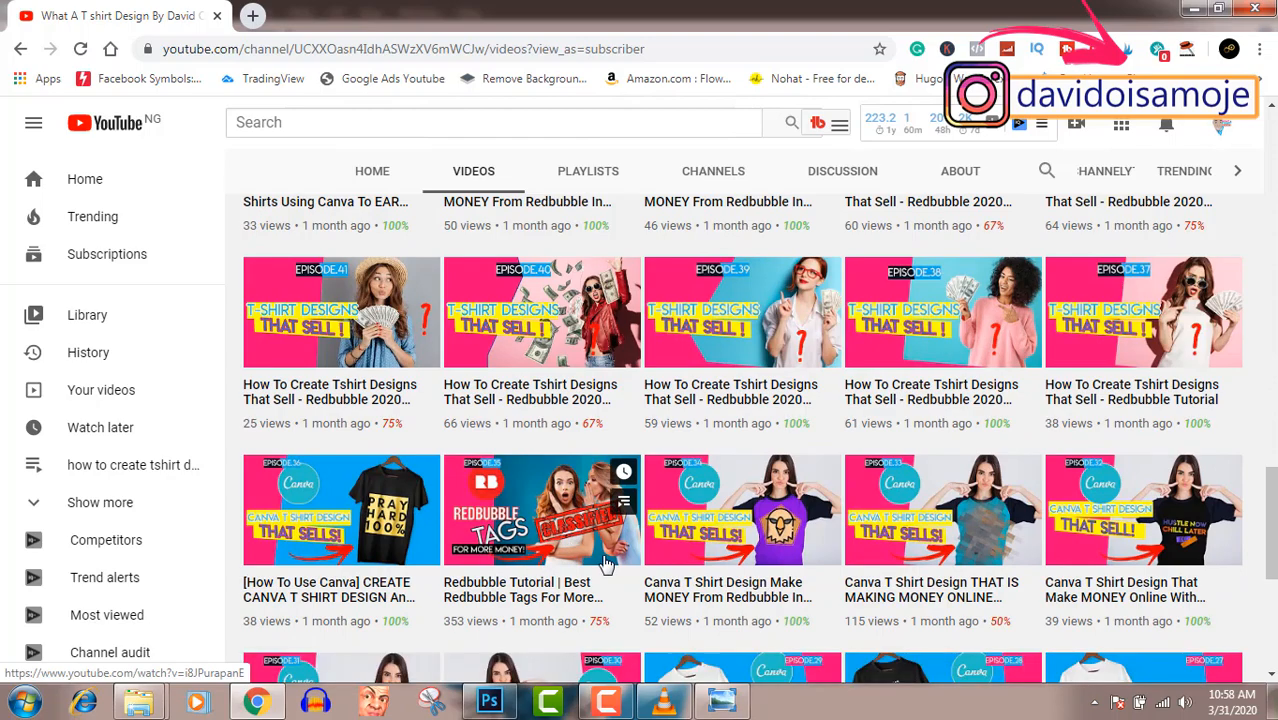
pyautogui.scroll(15, 605, 563)
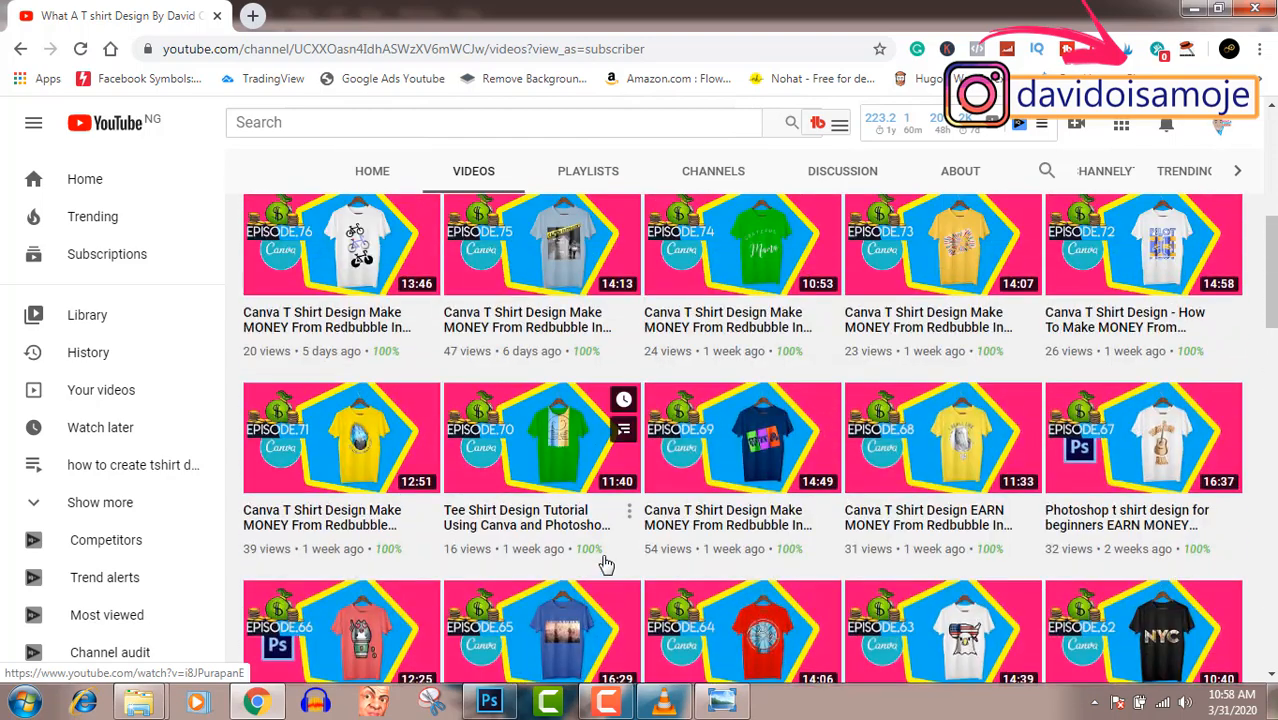
pyautogui.scroll(4, 605, 563)
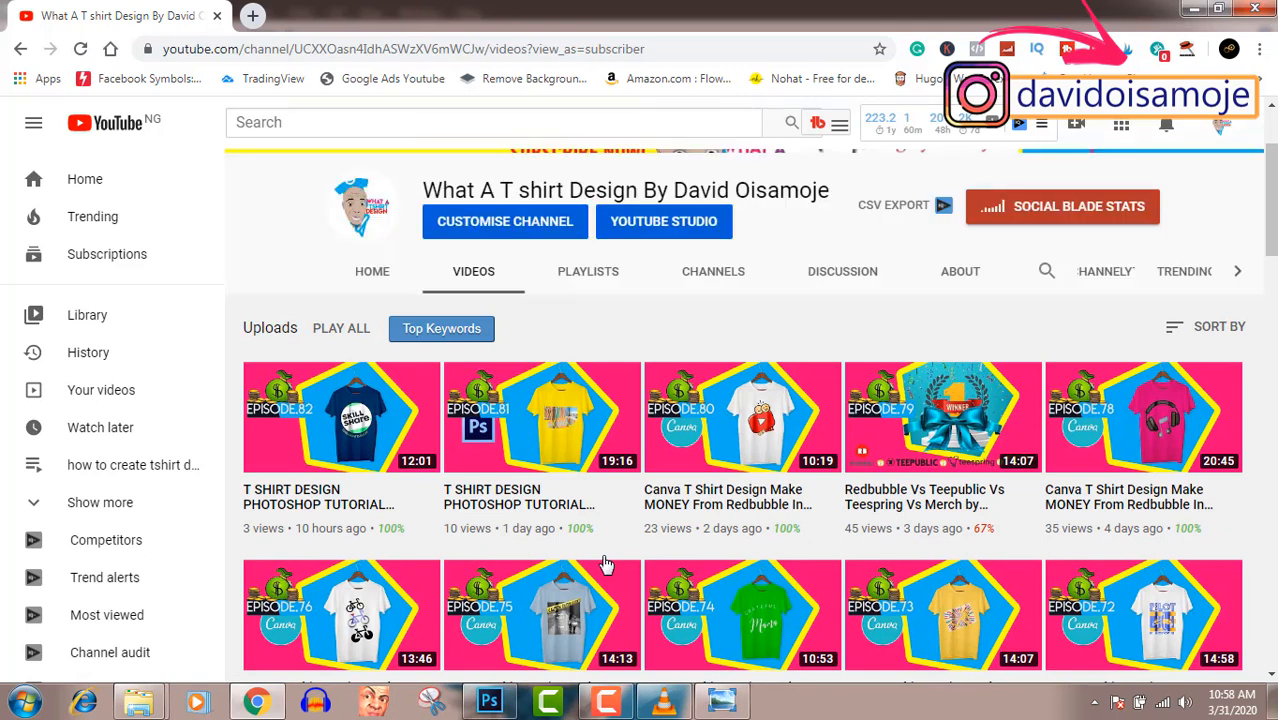
pyautogui.scroll(2, 605, 563)
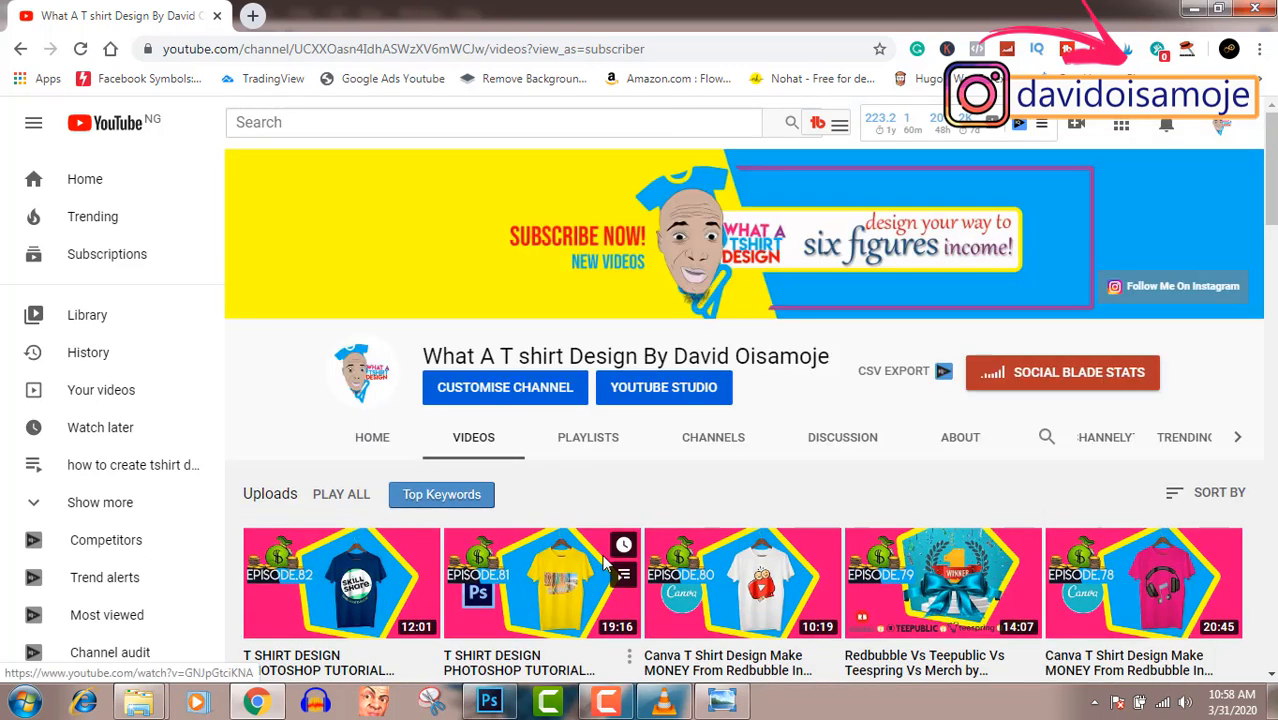
# - Open Canva in a new browser tab and create a design with custom dimensions of 4500 × 5400 px
pyautogui.click(252, 15)
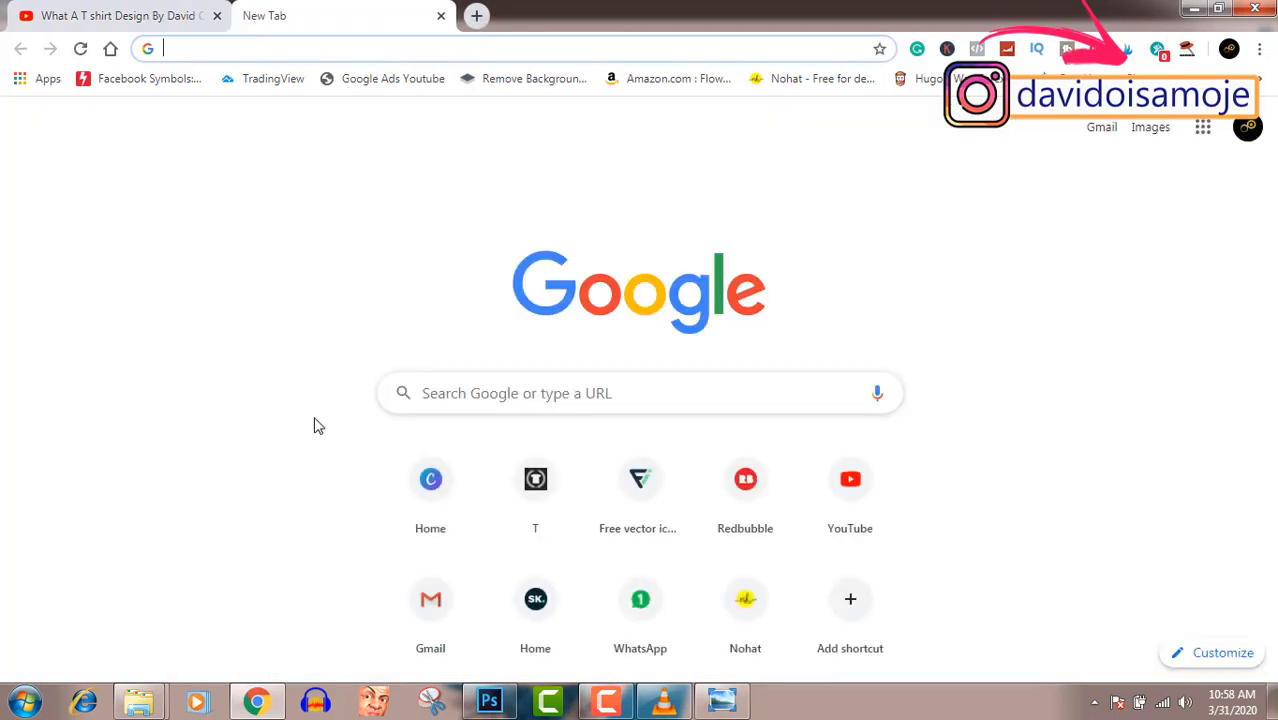
pyautogui.click(436, 496)
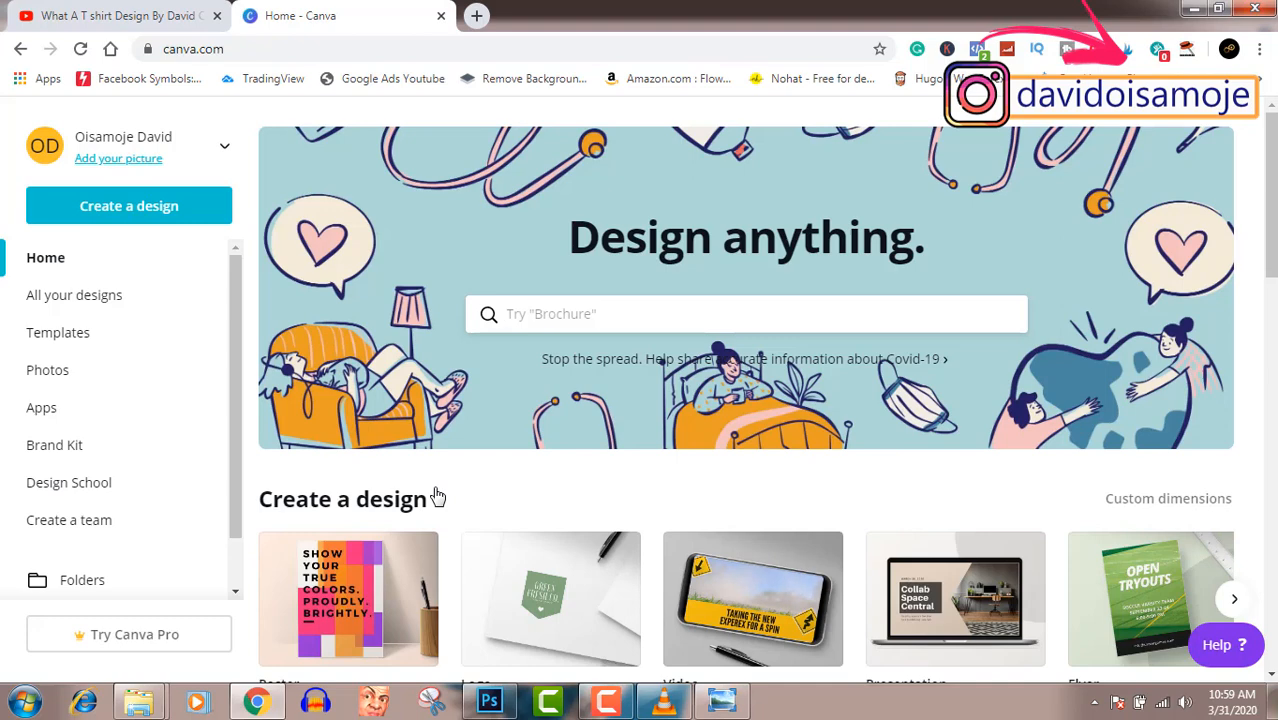
pyautogui.click(152, 210)
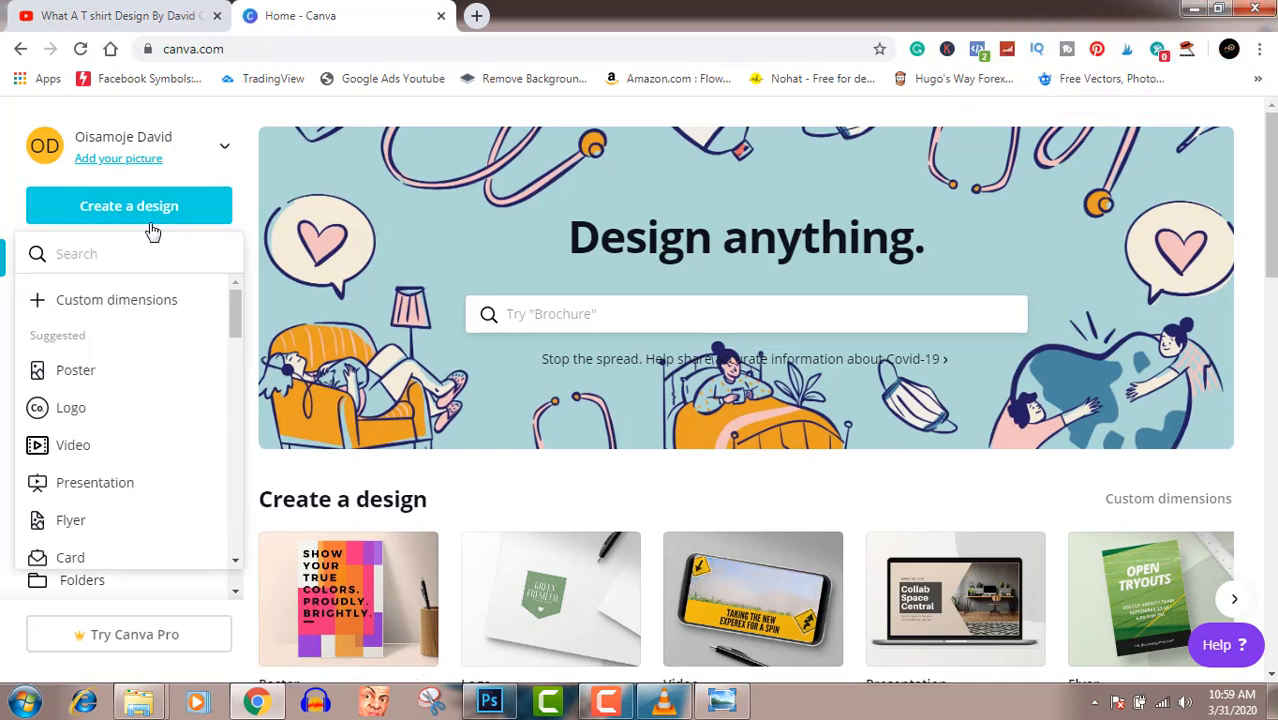
pyautogui.click(143, 303)
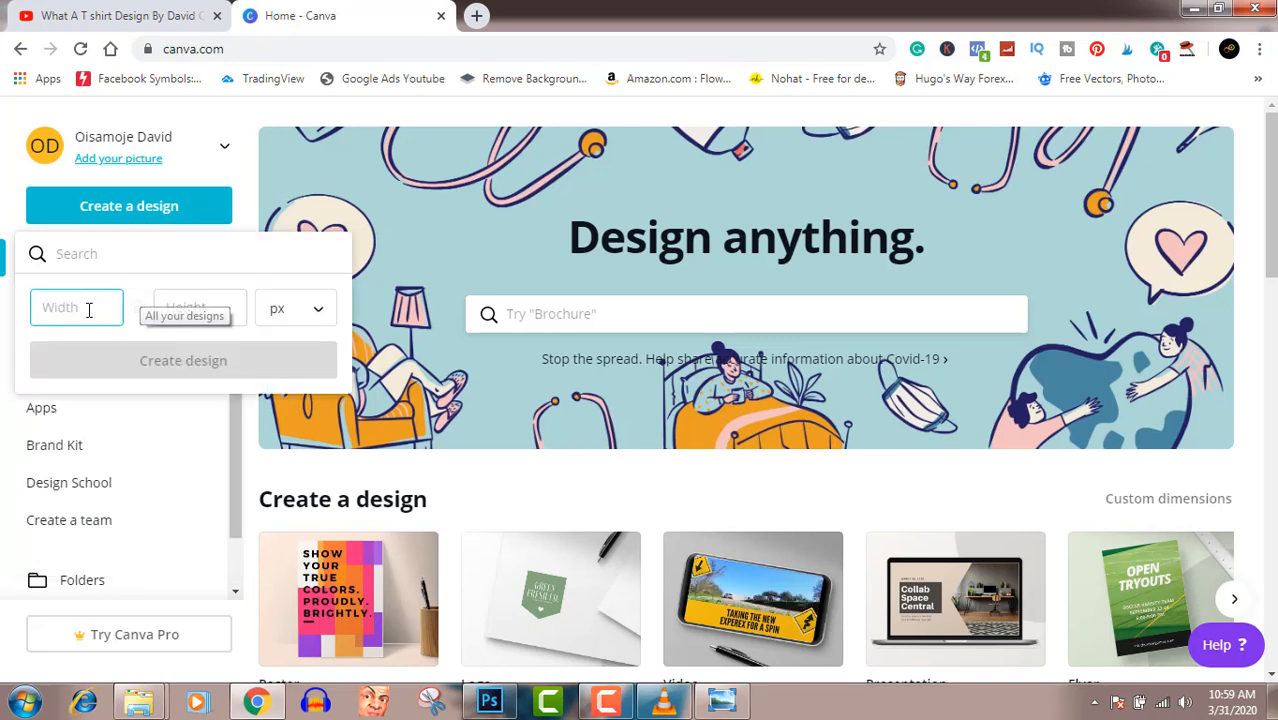
pyautogui.write('4500')
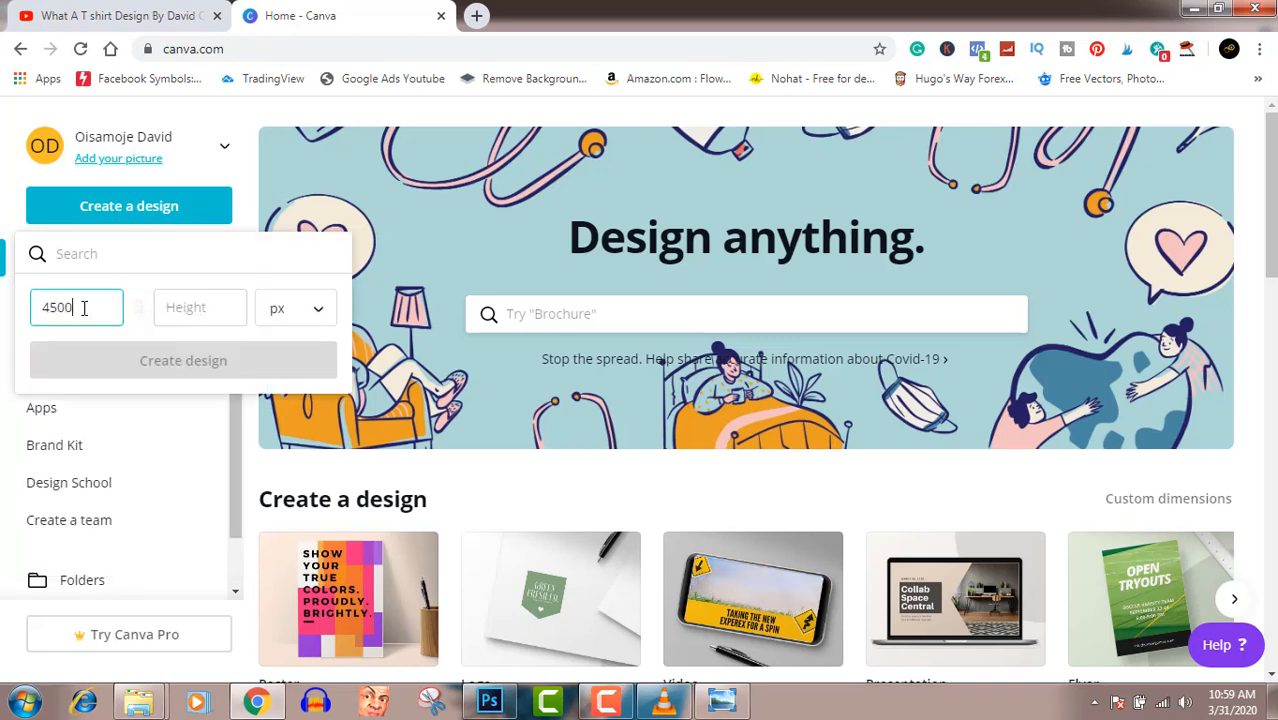
pyautogui.press('Tab')
pyautogui.write('5400')
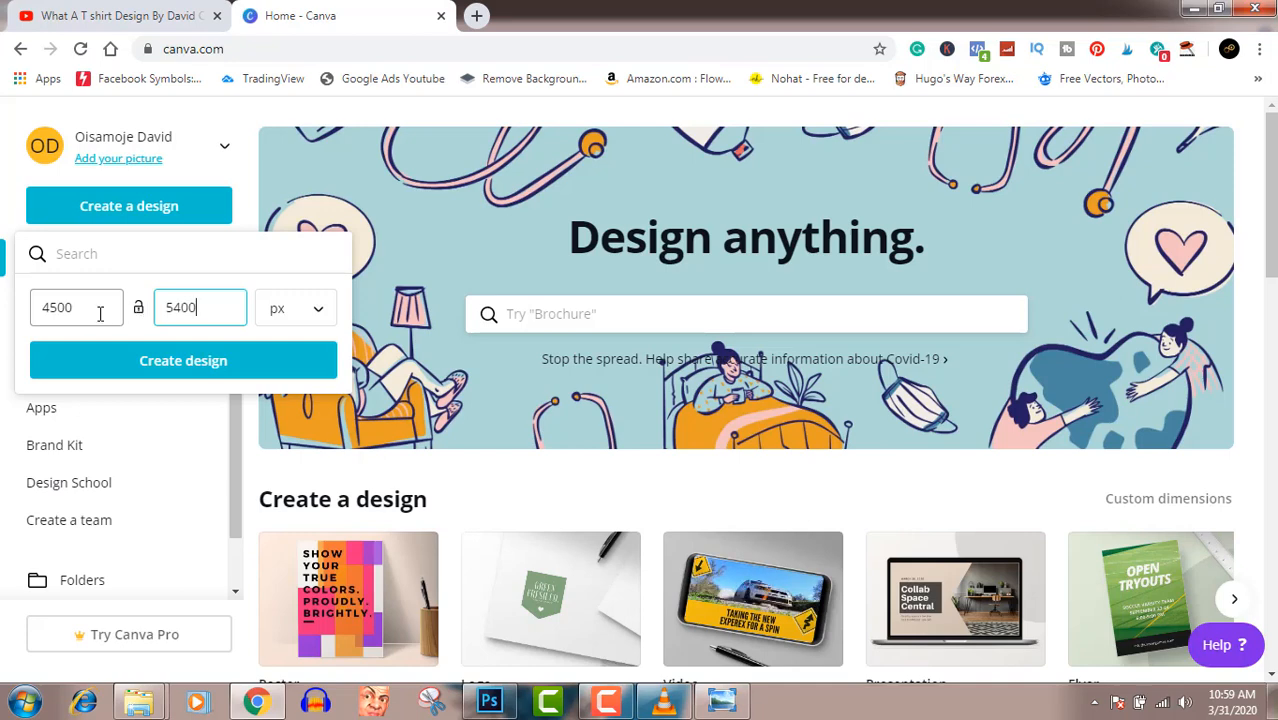
pyautogui.click(277, 316)
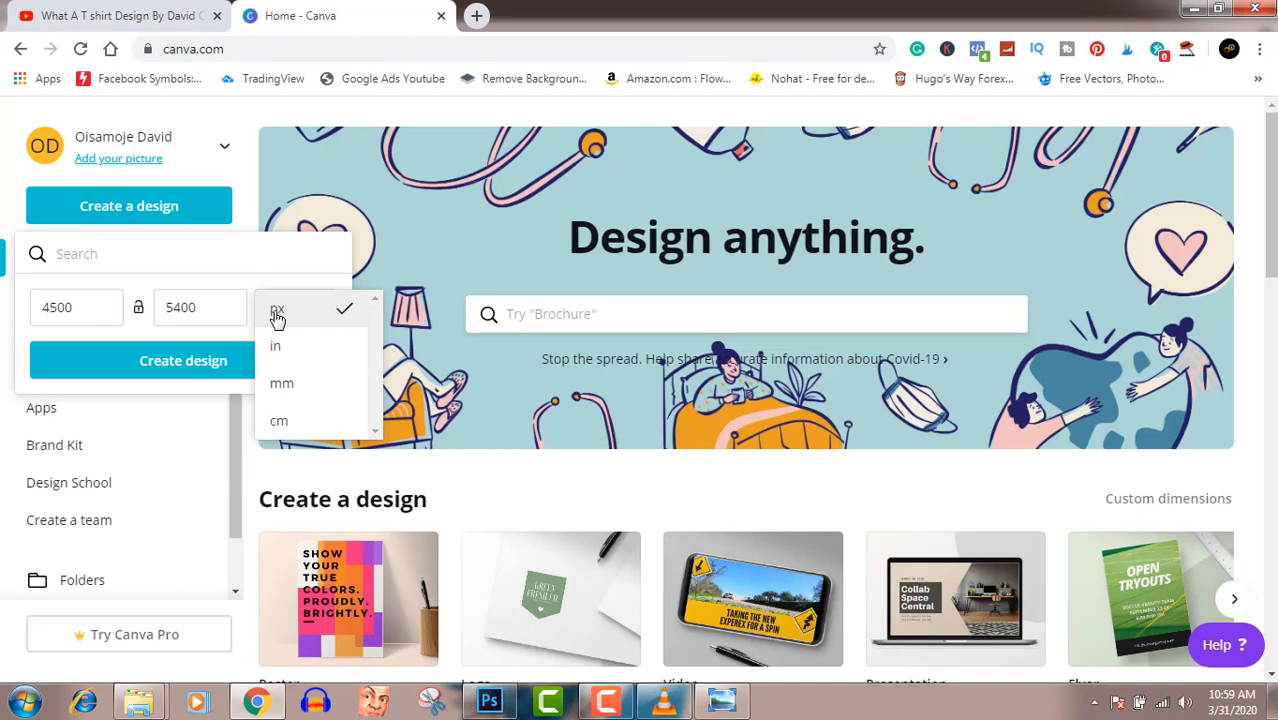
pyautogui.click(277, 314)
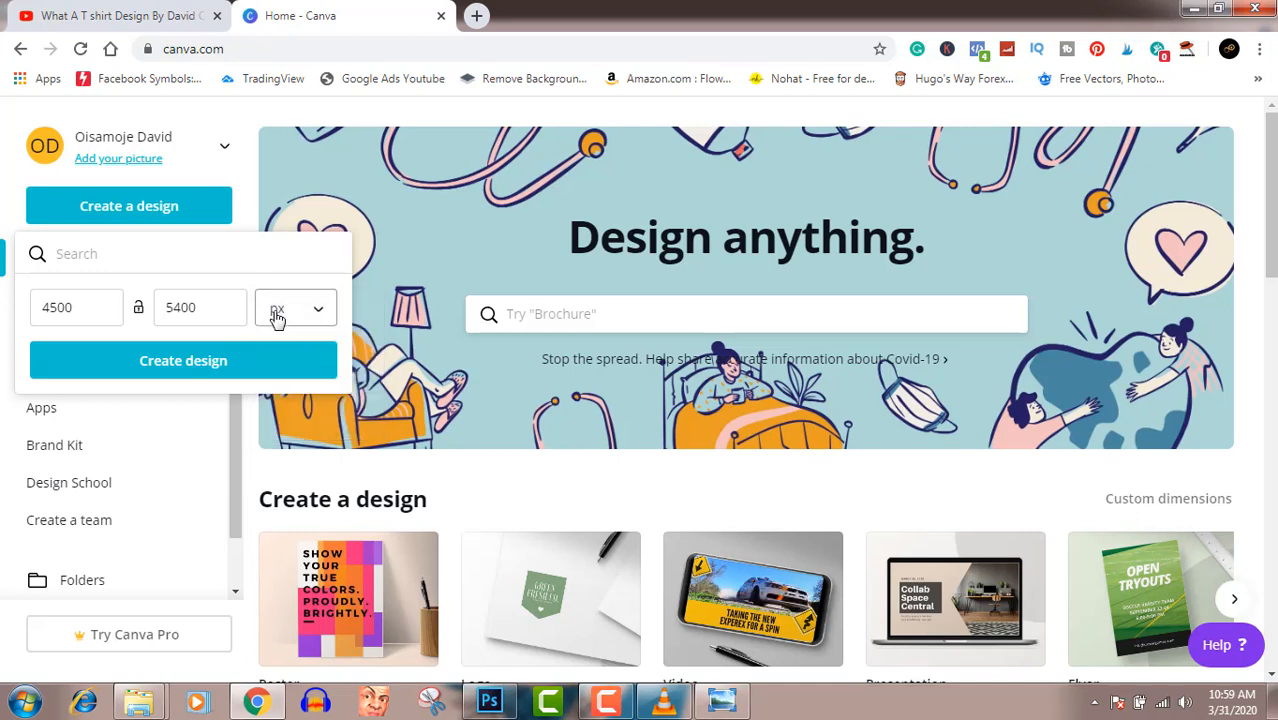
pyautogui.click(199, 361)
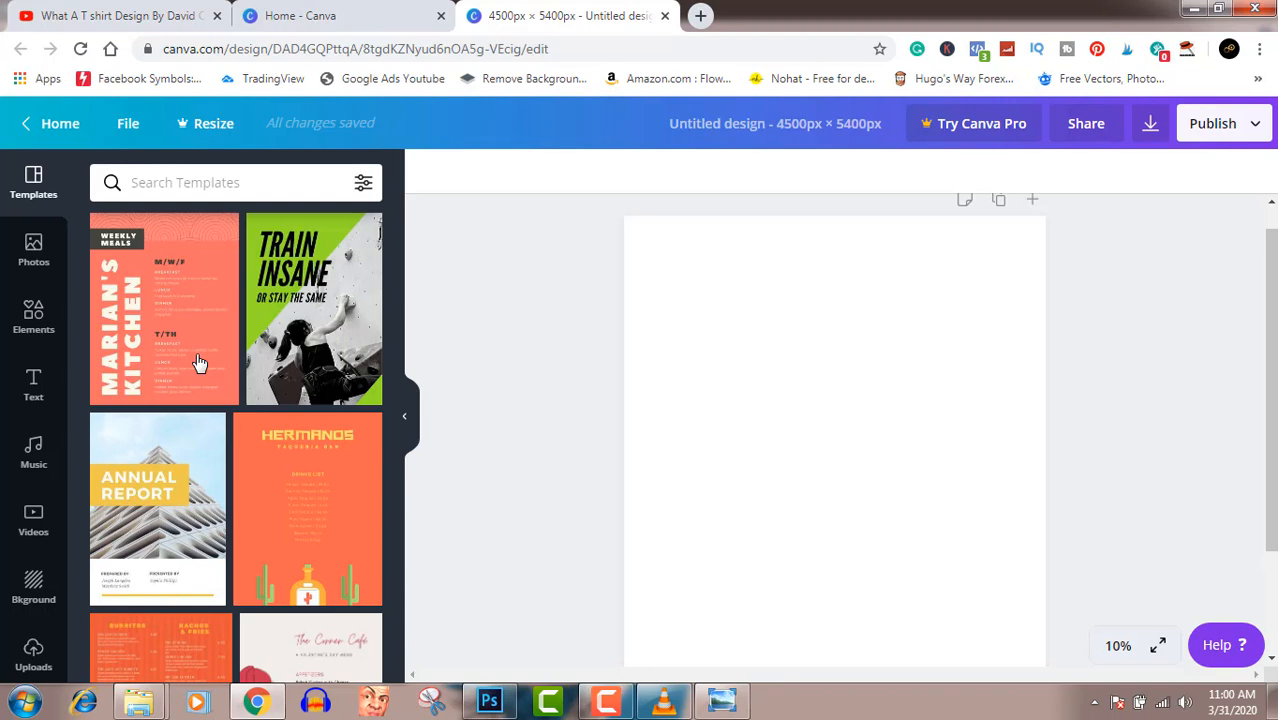
# - Upload the Ghost Town image from the Pictures library to the design's uploads
pyautogui.click(34, 655)
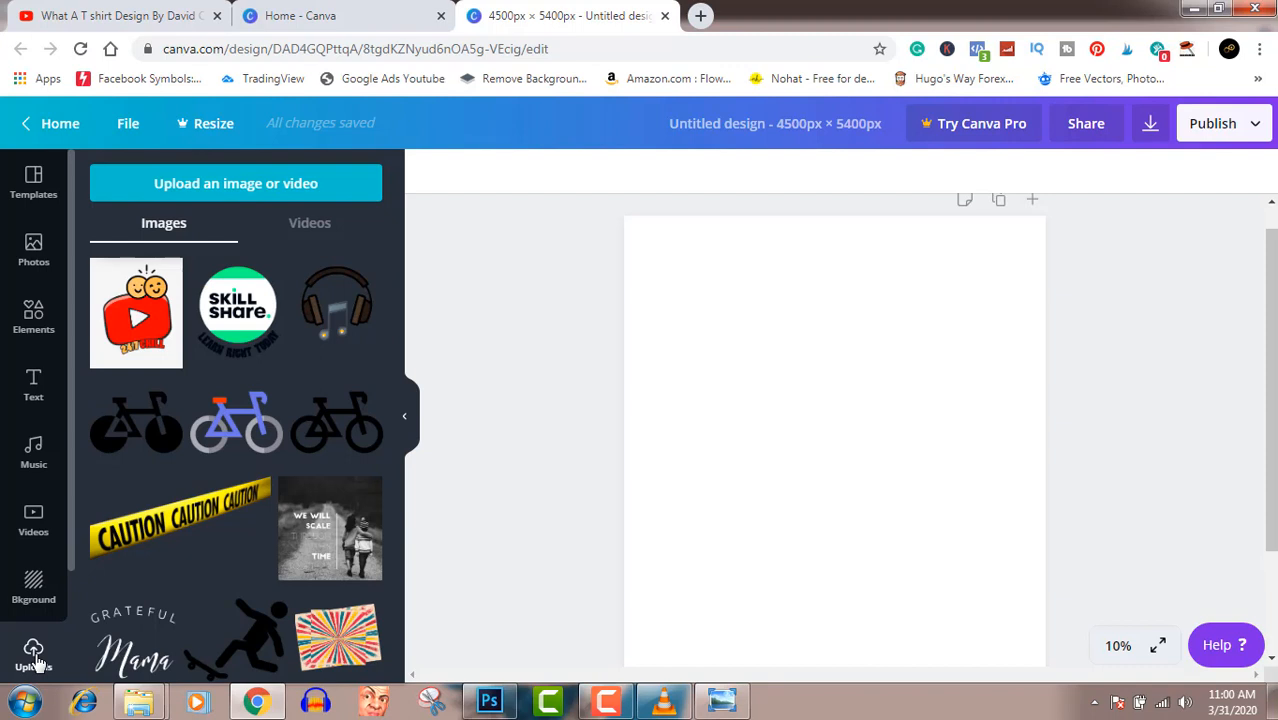
pyautogui.click(229, 186)
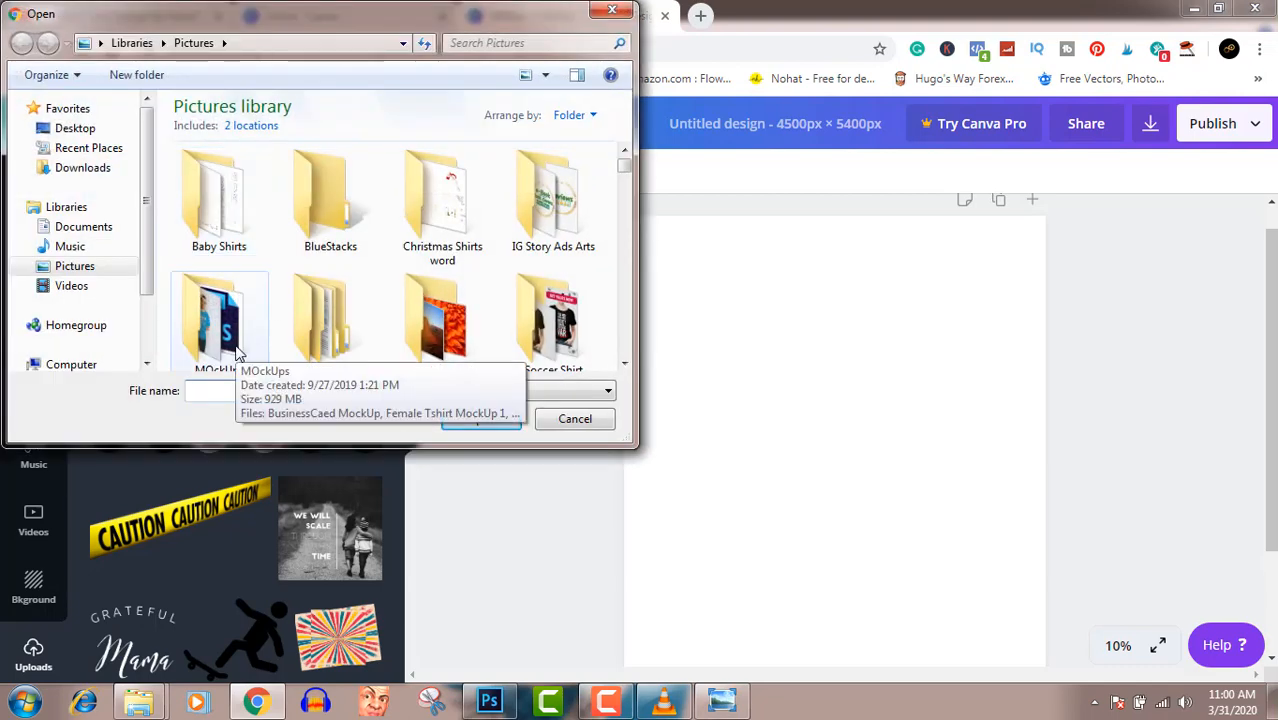
pyautogui.click(337, 303)
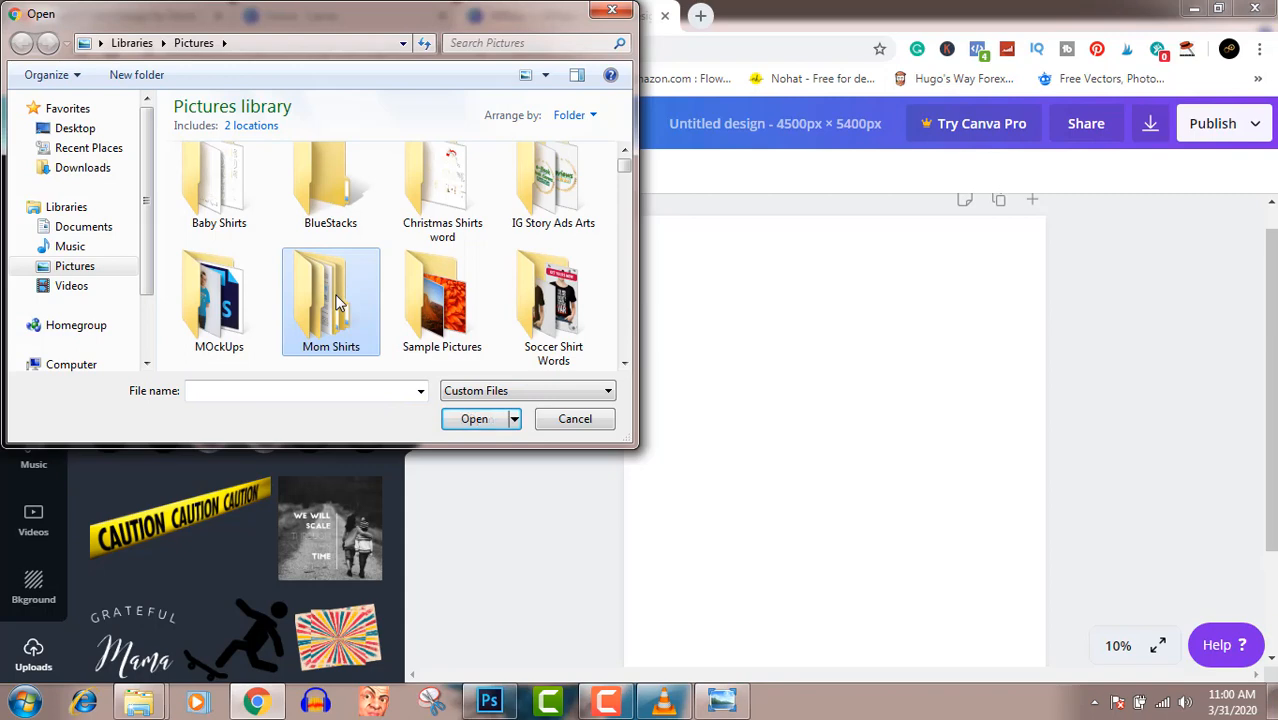
pyautogui.press('g')
pyautogui.press('g')
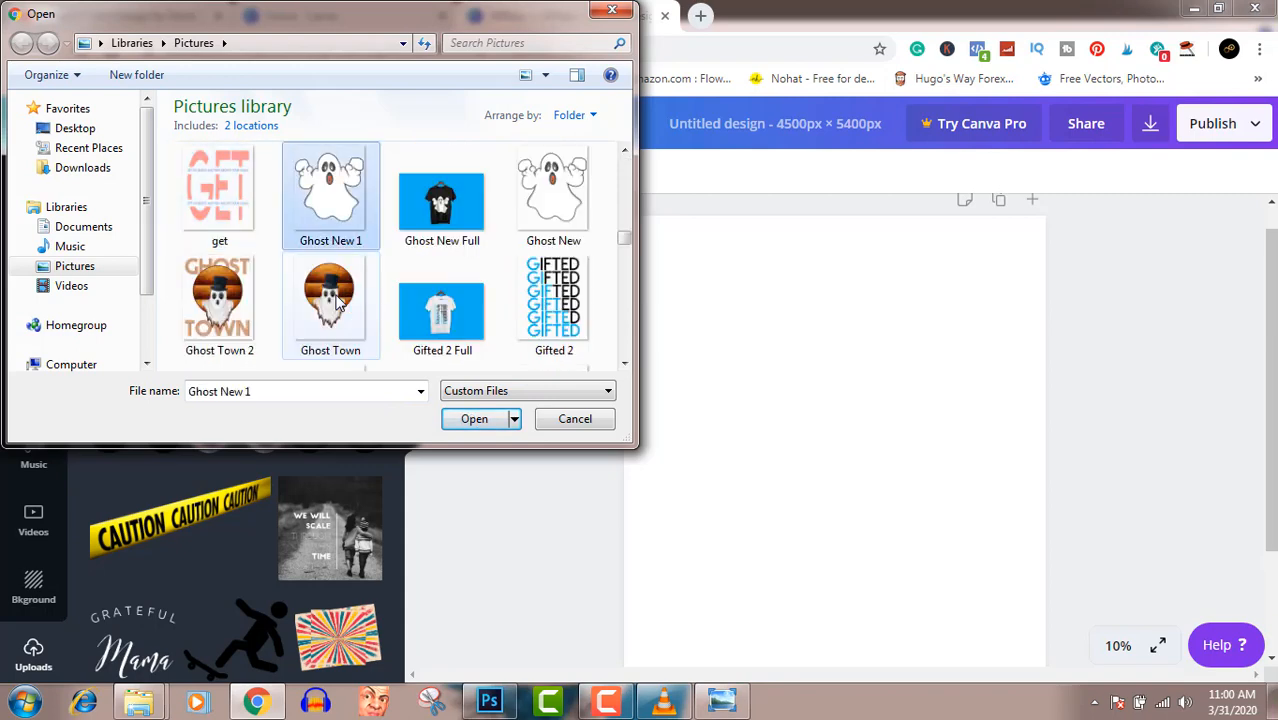
pyautogui.click(337, 303)
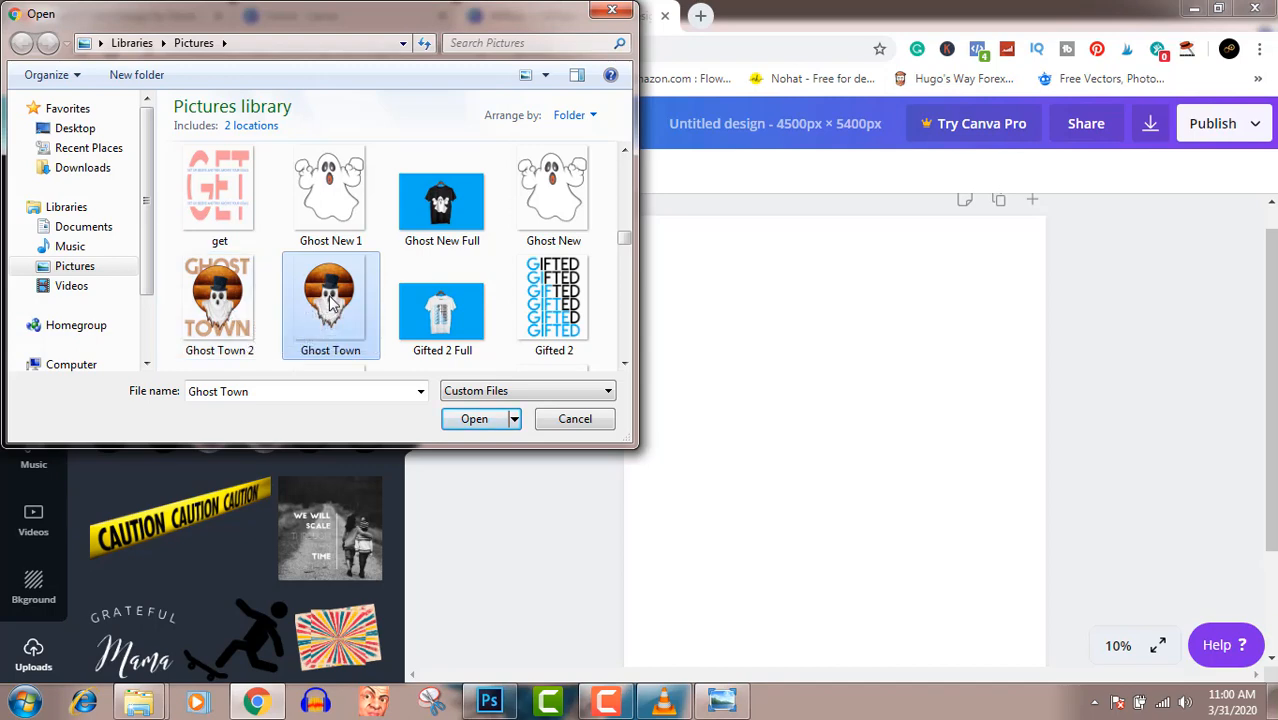
pyautogui.click(475, 419)
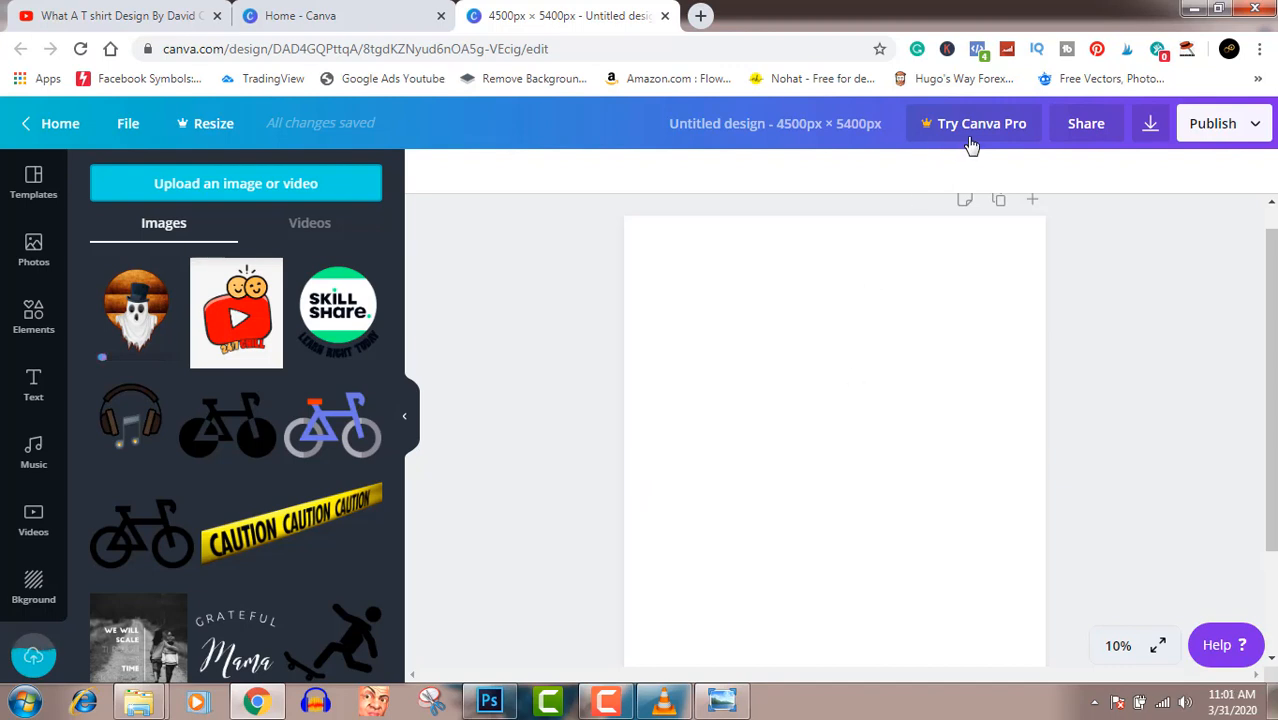
pyautogui.click(615, 704)
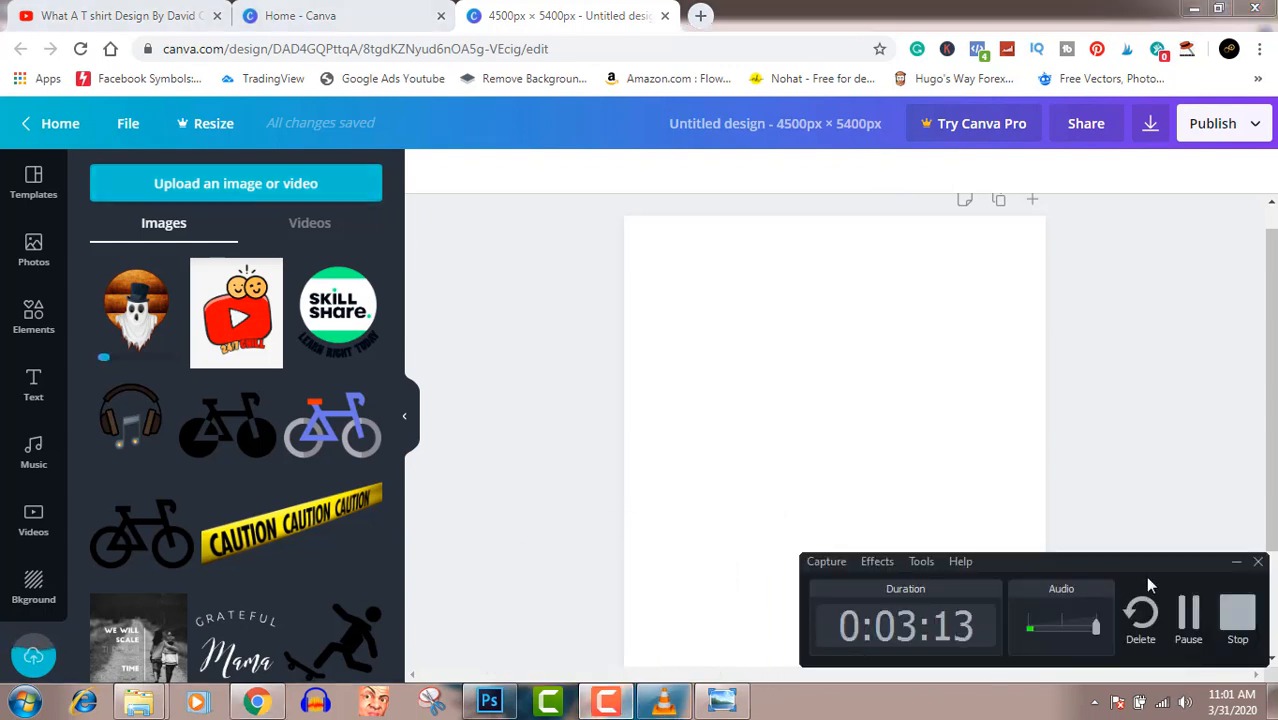
pyautogui.click(1188, 616)
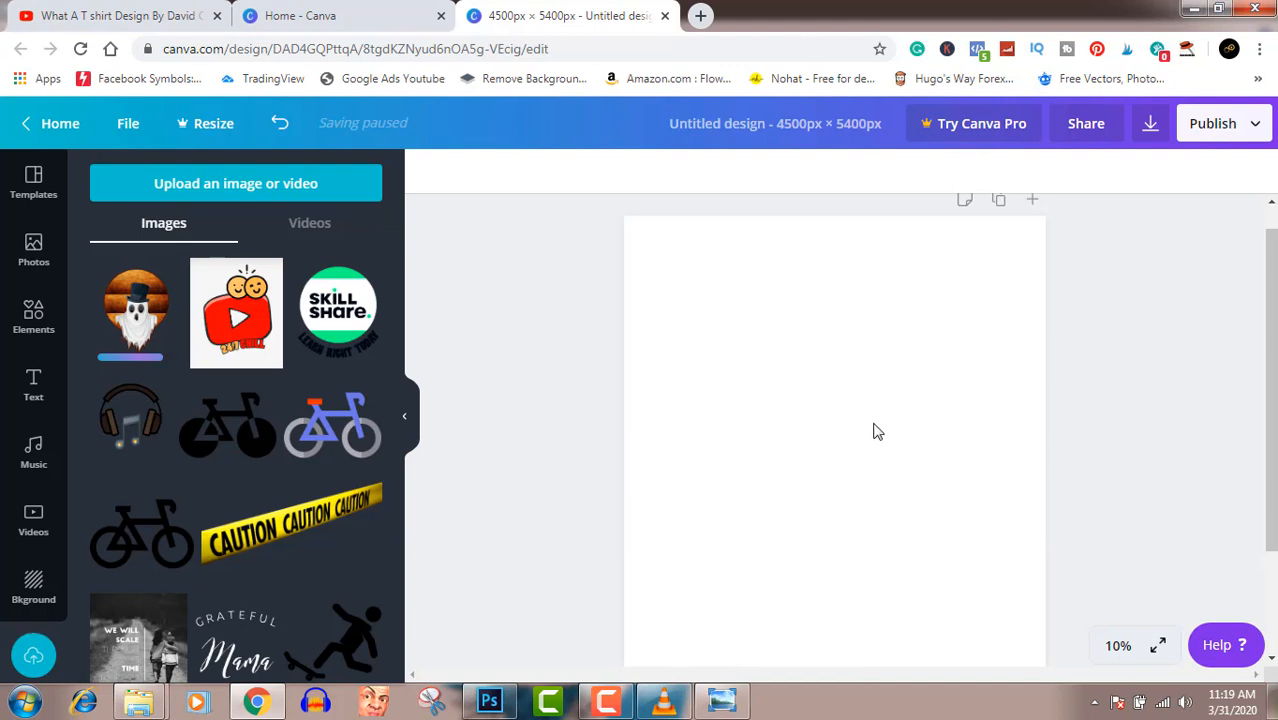
# - Place the uploaded ghost image on the blank page, enlarge it slightly and centre it horizontally
pyautogui.click(158, 298)
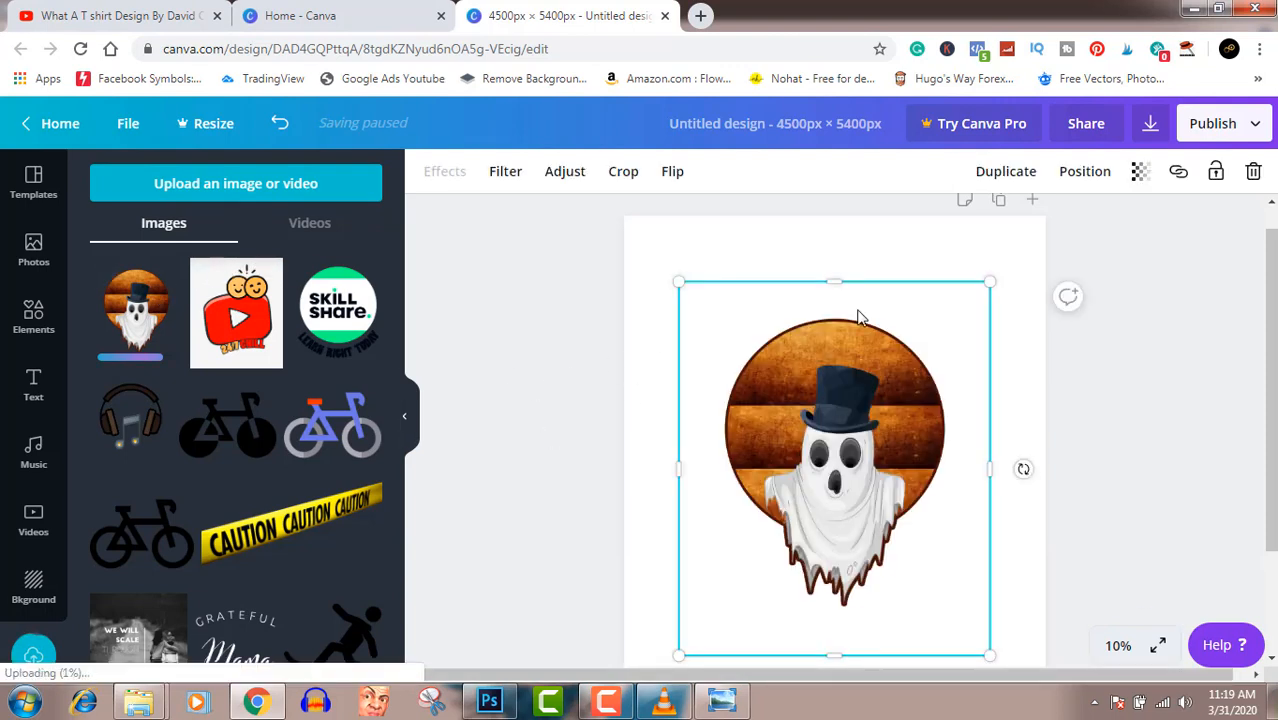
pyautogui.scroll(-2, 1150, 480)
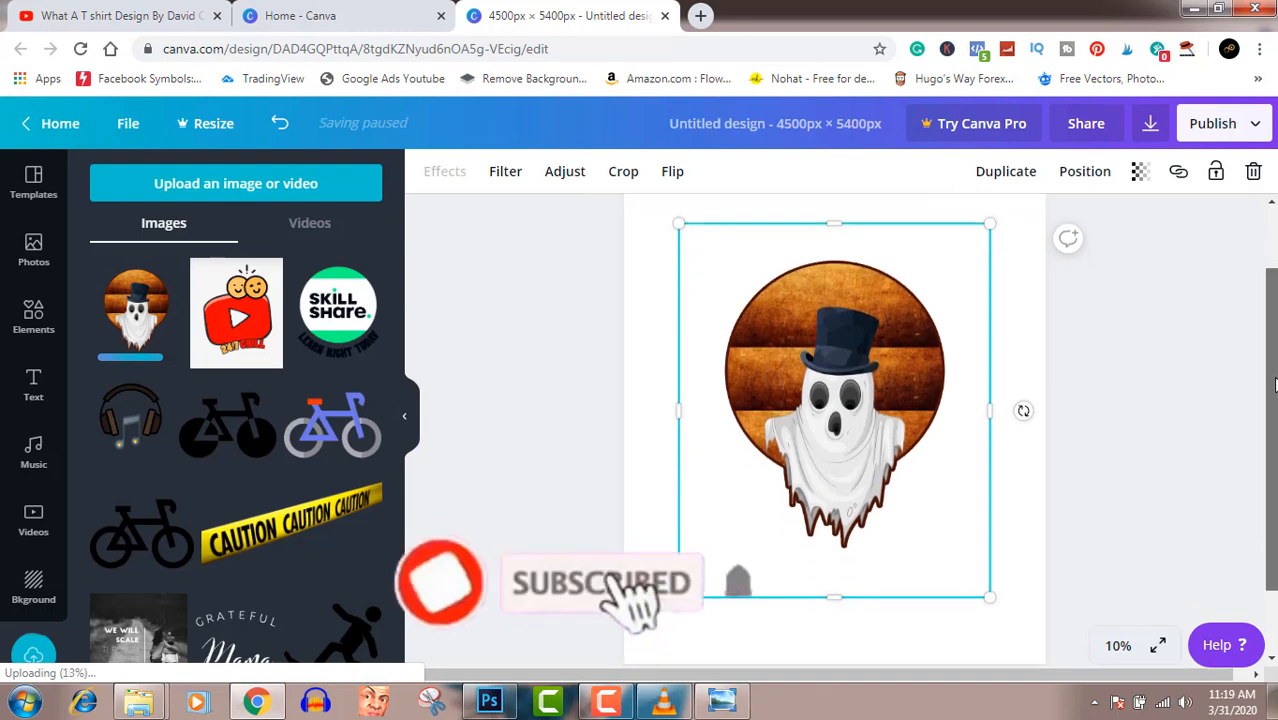
pyautogui.click(1057, 601)
pyautogui.click(903, 437)
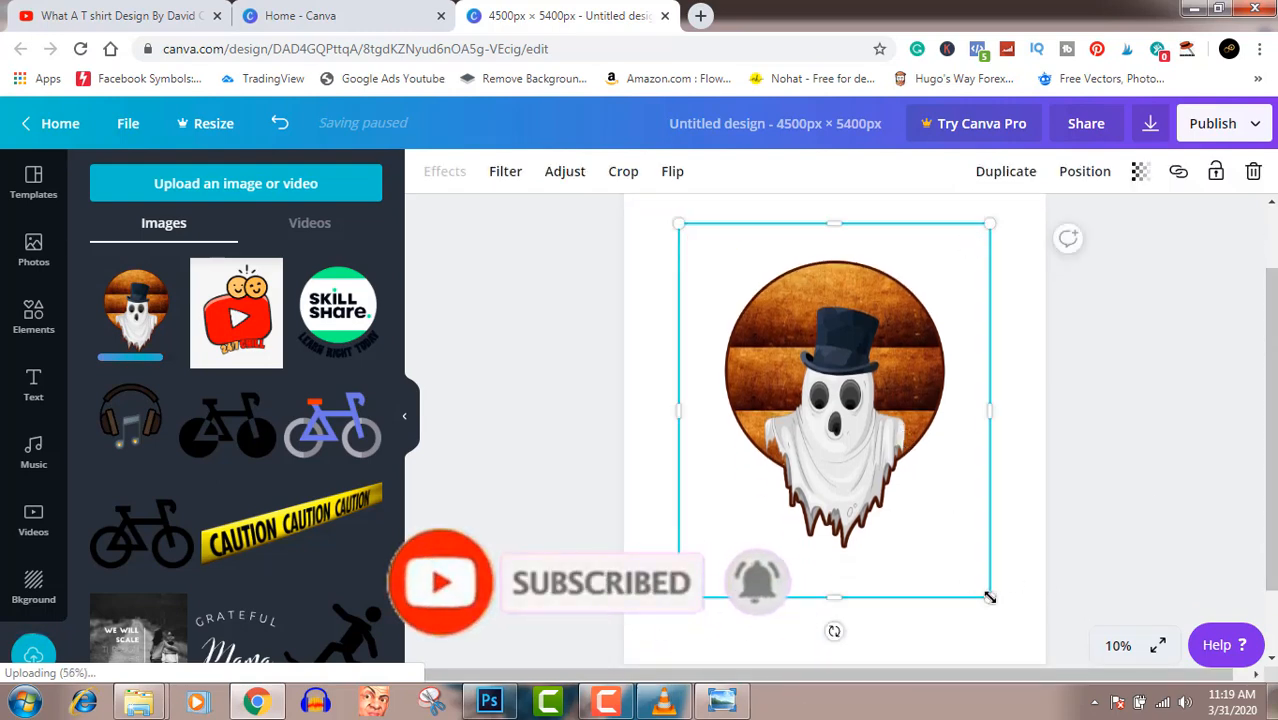
pyautogui.moveTo(989, 597); pyautogui.dragTo(1008, 628)
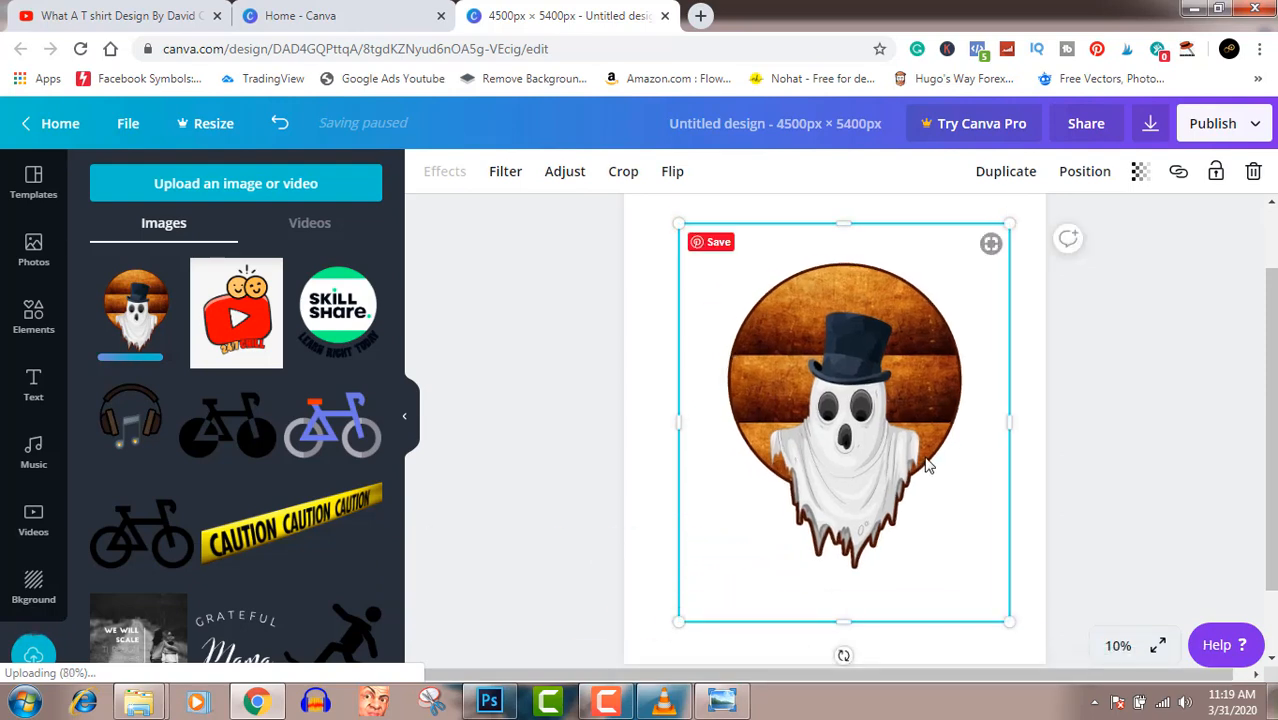
pyautogui.moveTo(929, 459); pyautogui.dragTo(924, 463)
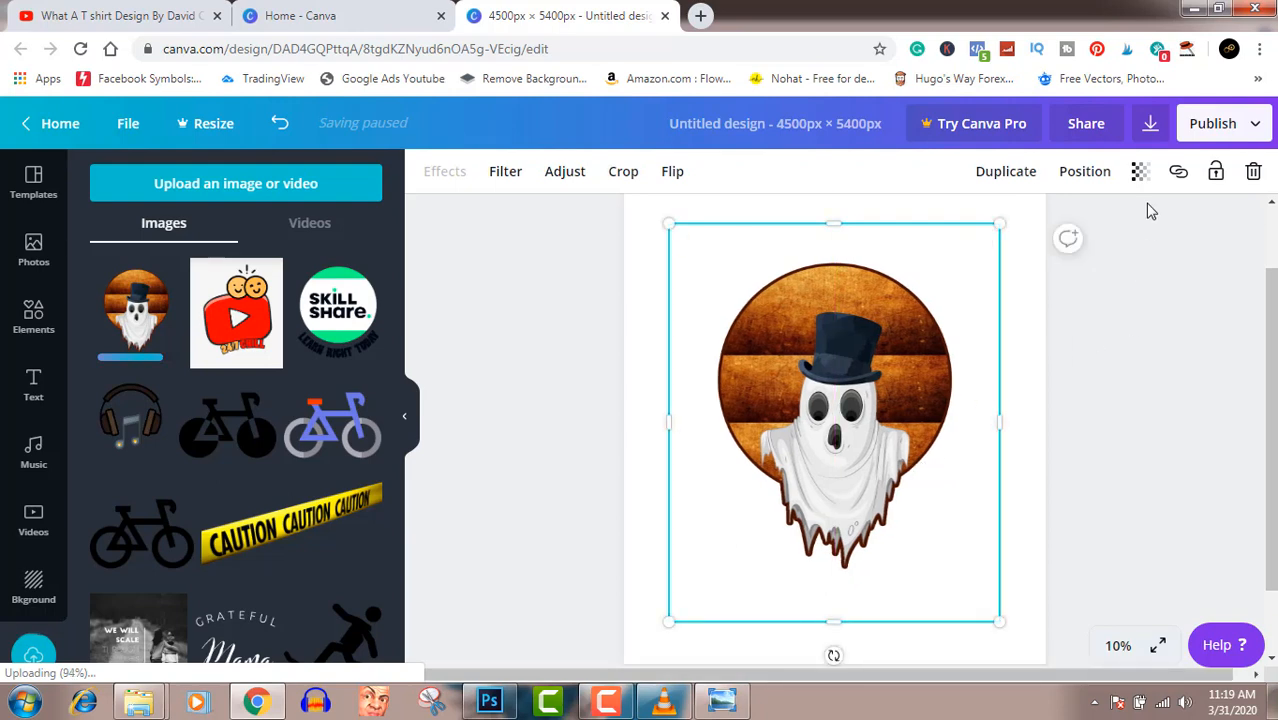
# - Review the design's download options and close them without downloading
pyautogui.click(1151, 127)
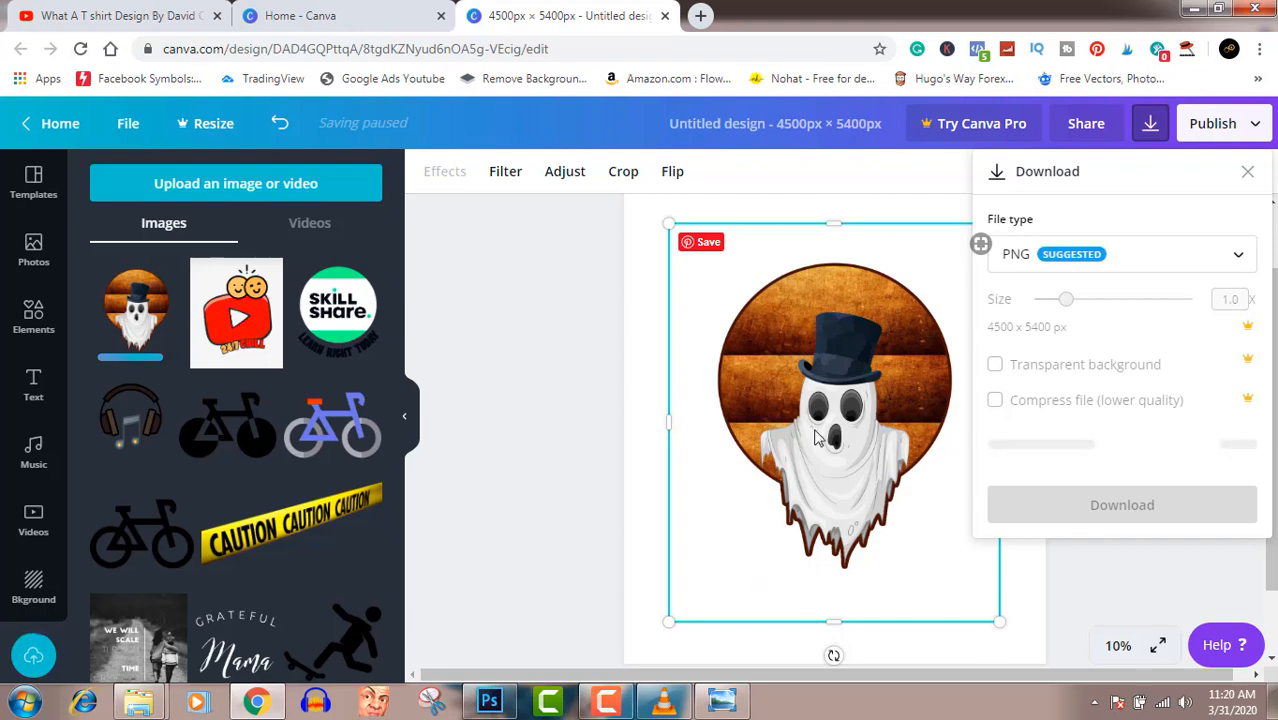
pyautogui.click(1080, 570)
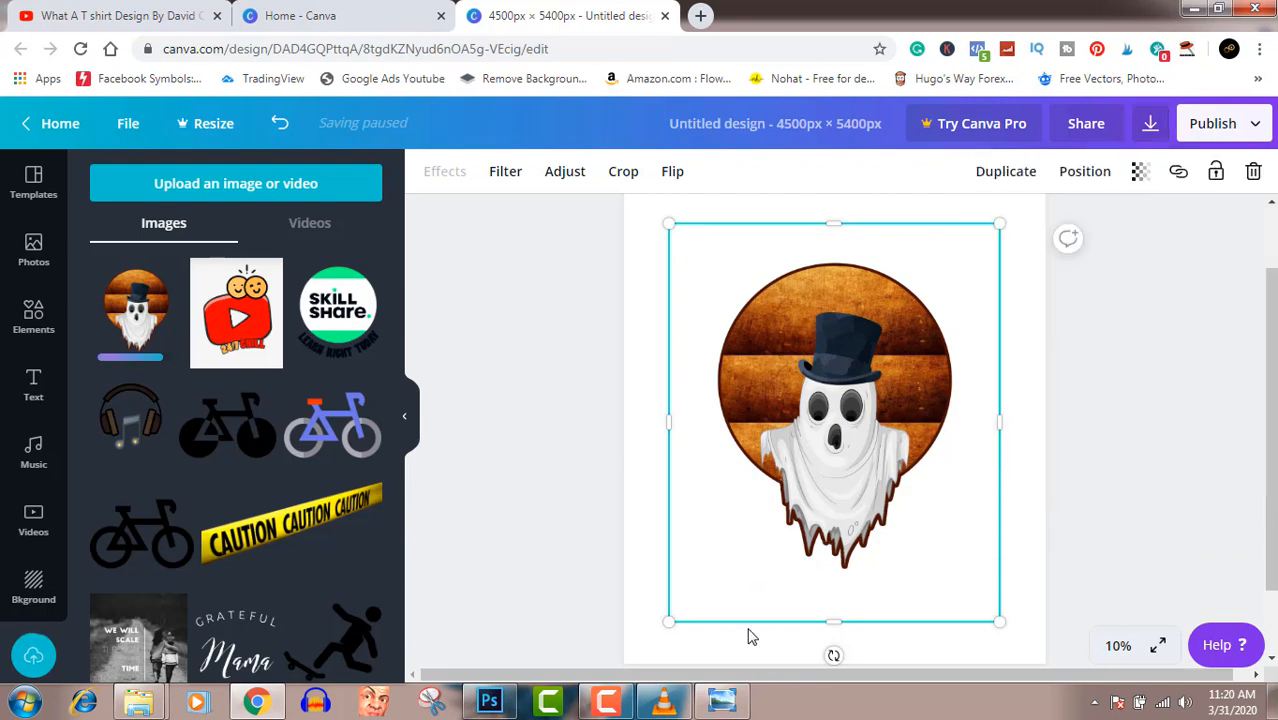
# - Switch to Photoshop, view the ghost clip-art document and return to Ghost Town.psd
pyautogui.click(489, 700)
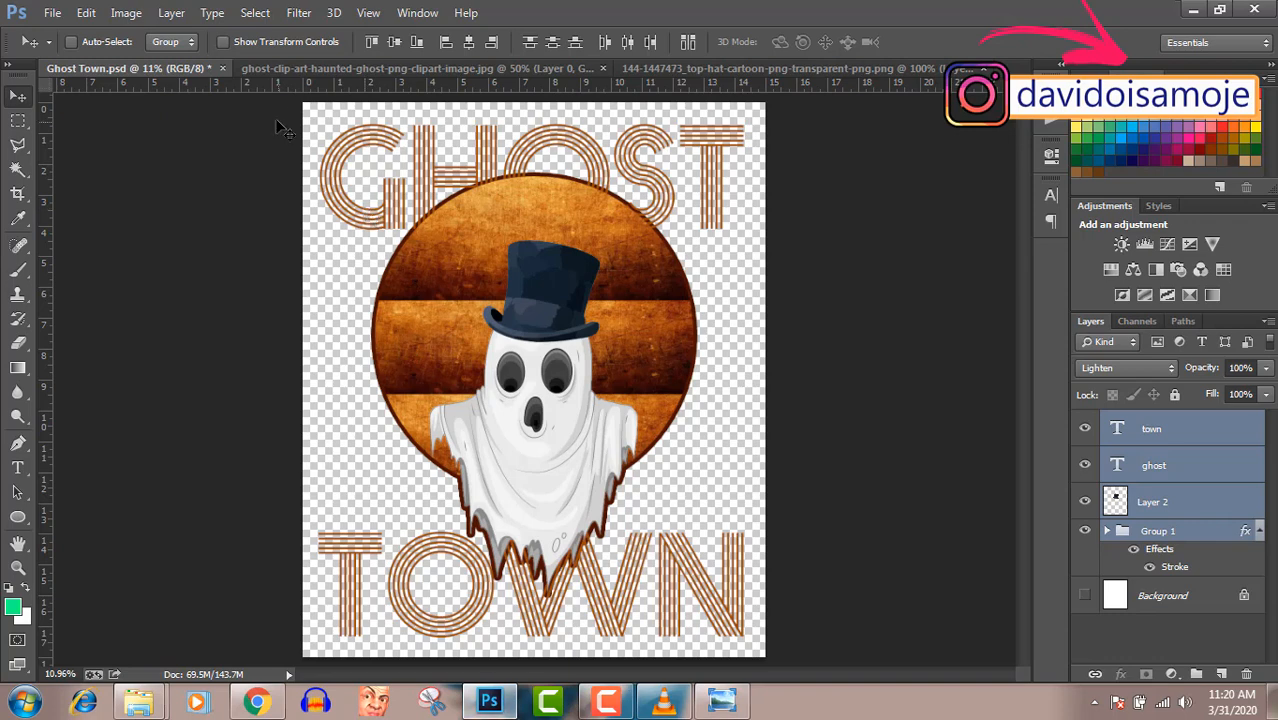
pyautogui.click(303, 67)
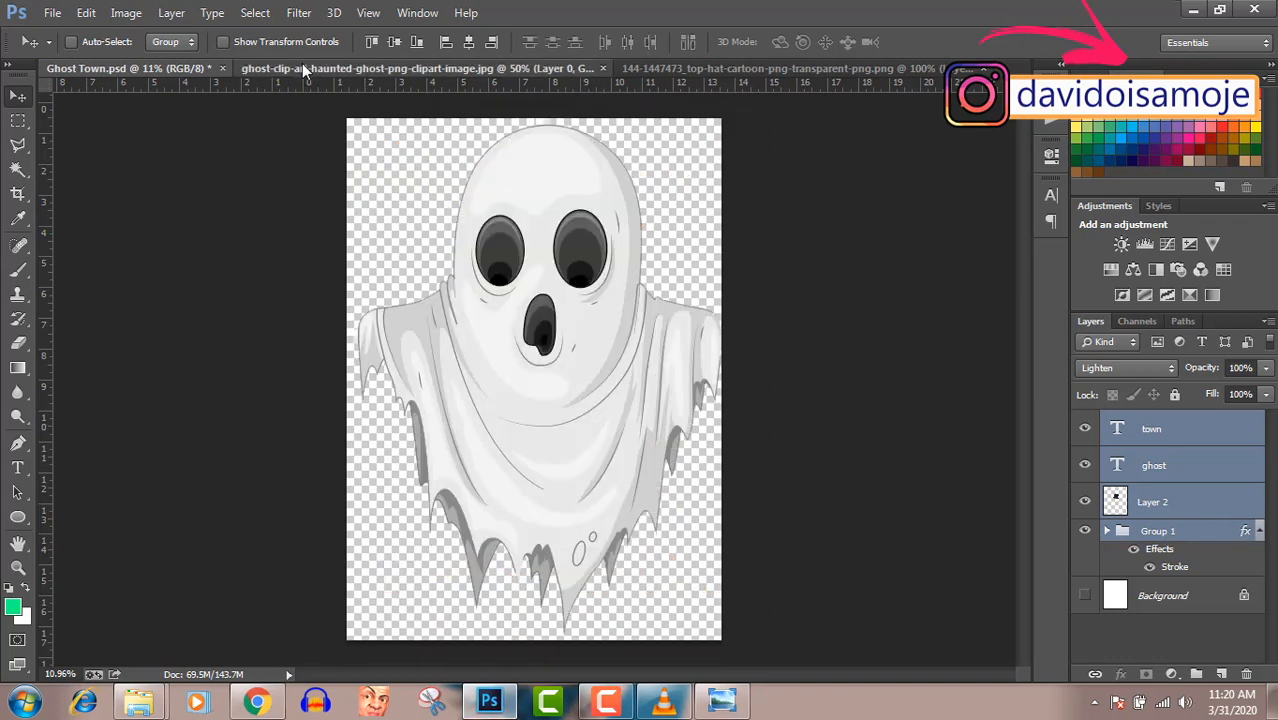
pyautogui.click(190, 68)
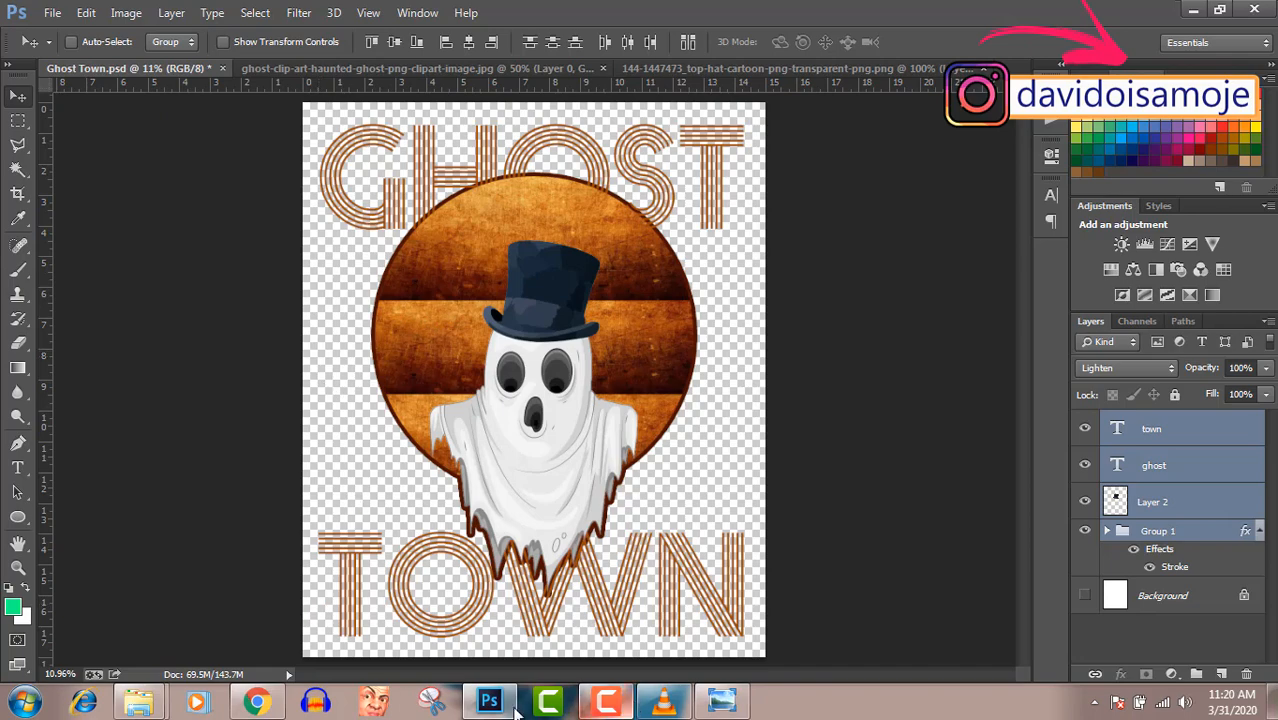
pyautogui.click(621, 704)
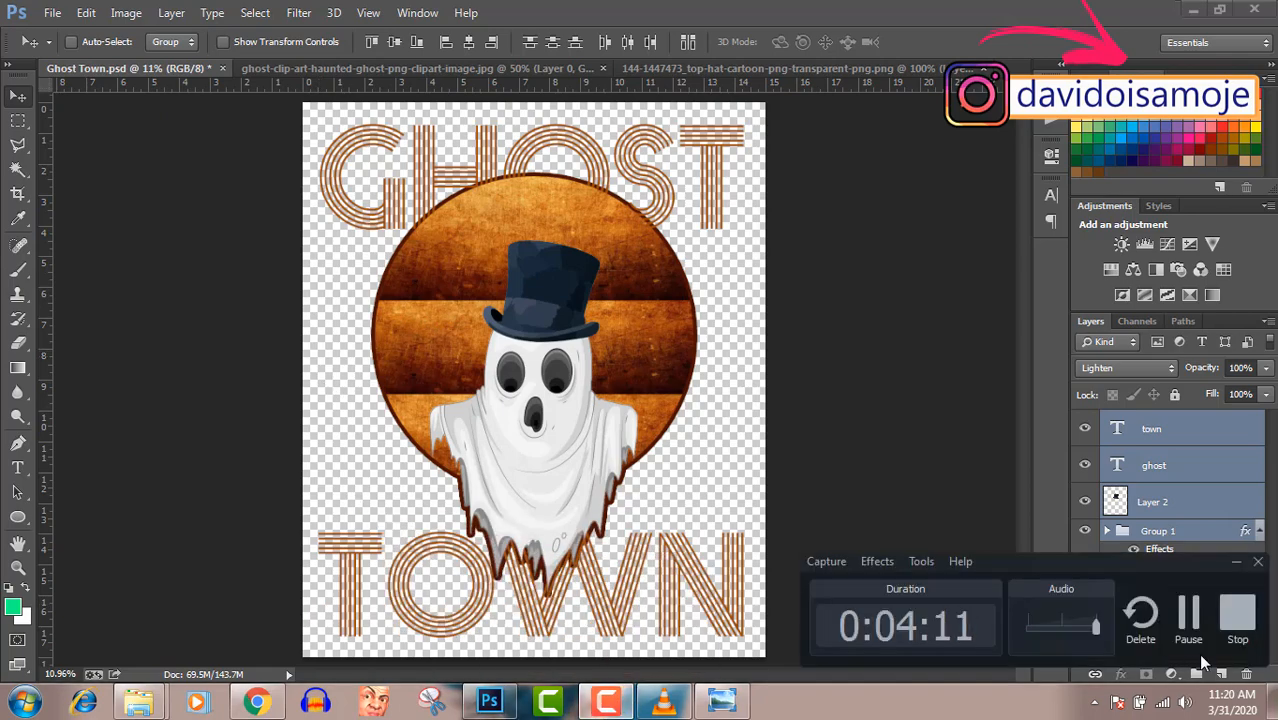
# - Switch back to Canva and download the ghost design as a PNG
pyautogui.click(1188, 614)
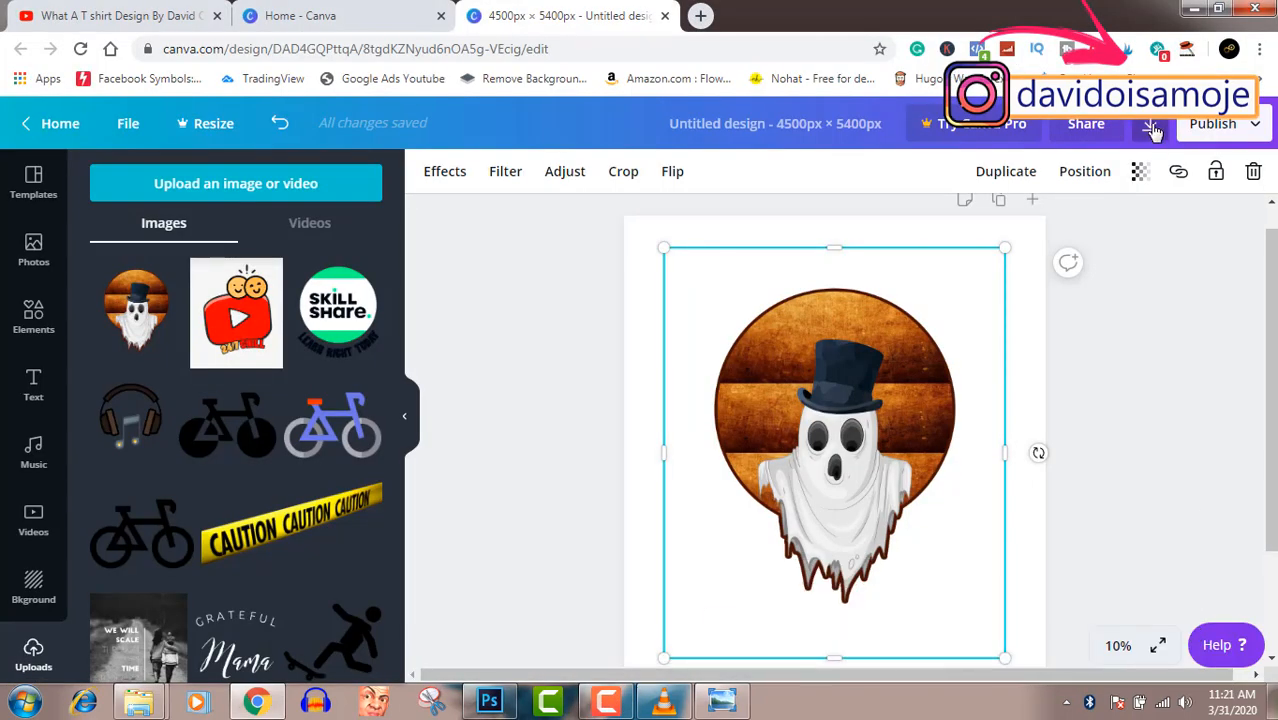
pyautogui.click(1151, 126)
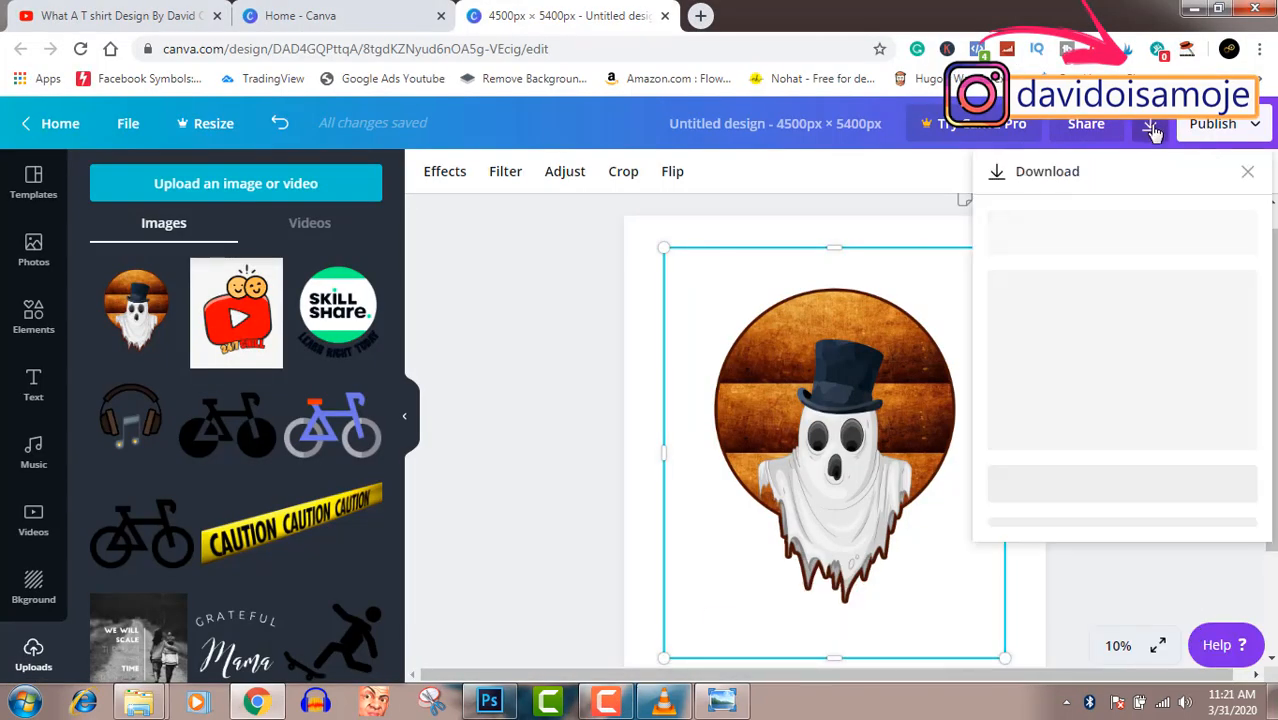
pyautogui.click(1110, 466)
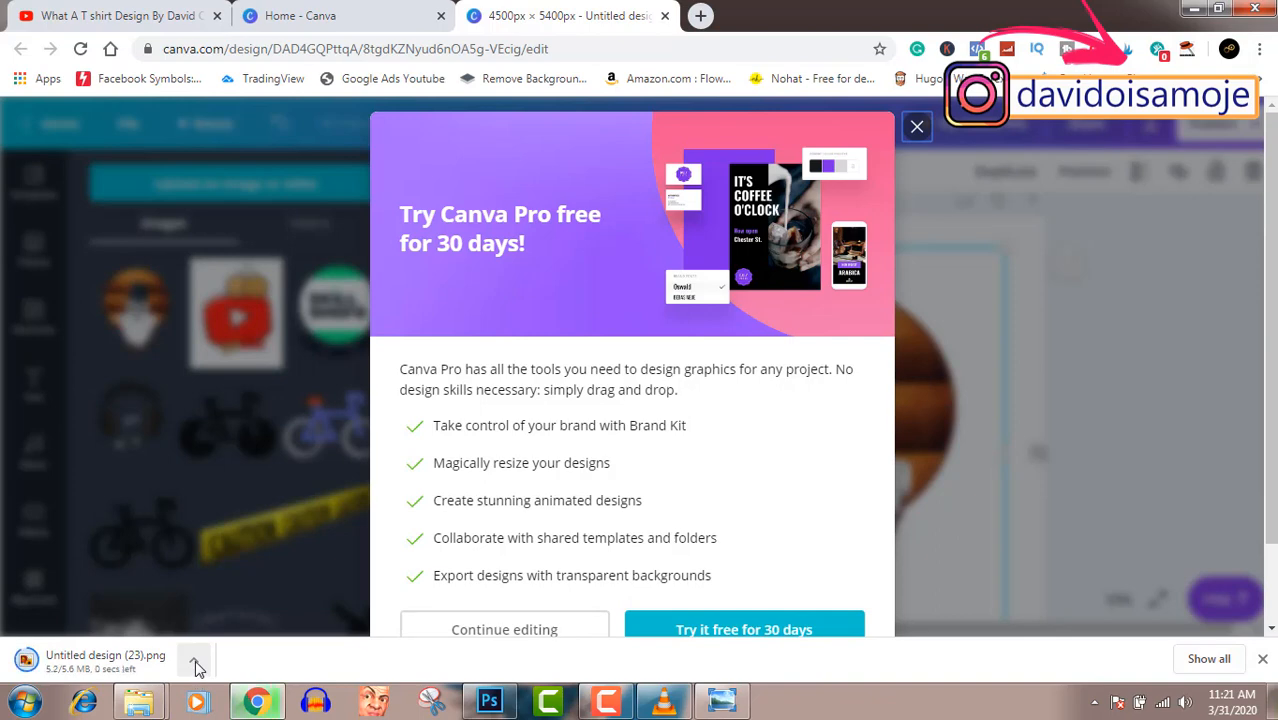
# - Show the downloaded Untitled design (23).png in its folder and open it with Adobe Photoshop CC
pyautogui.click(195, 663)
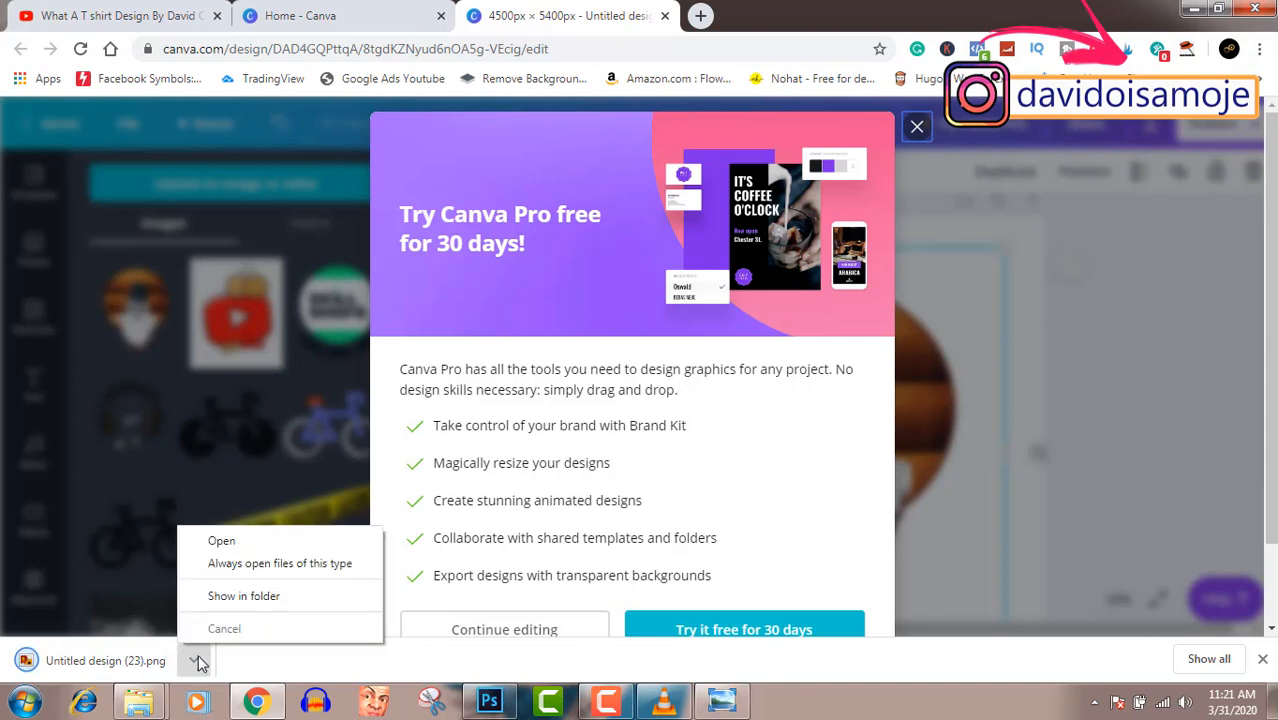
pyautogui.click(241, 600)
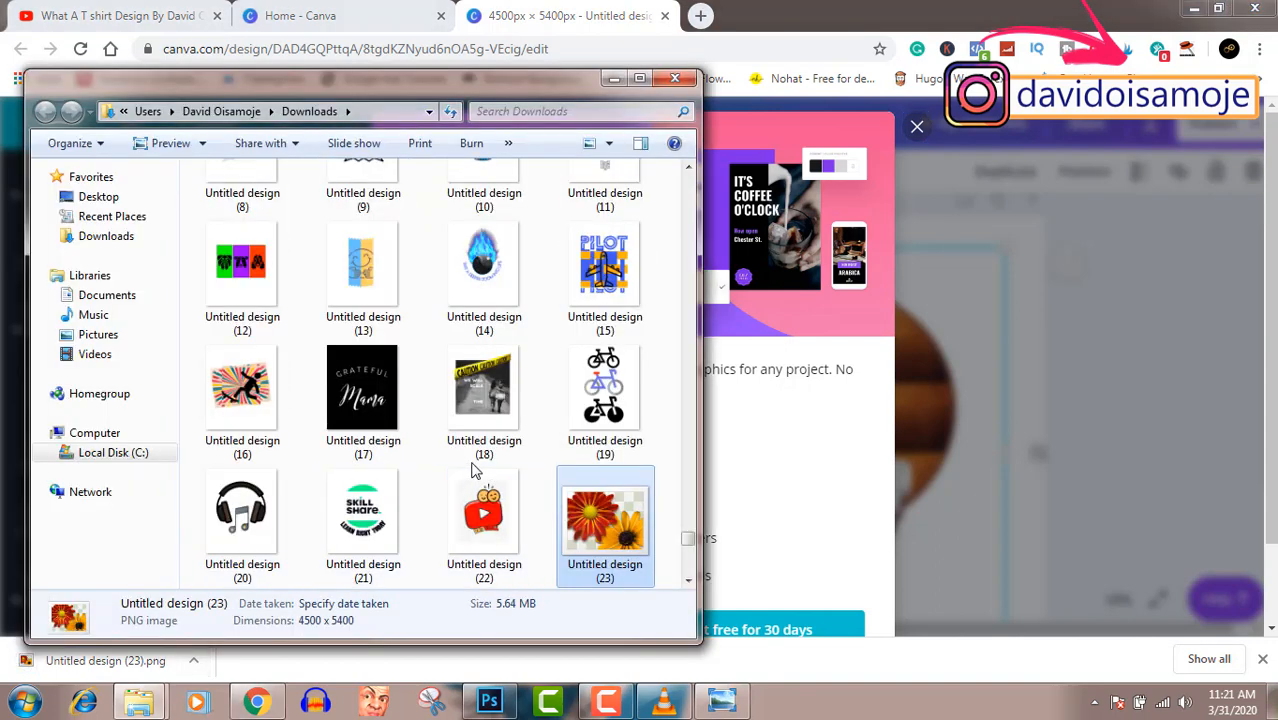
pyautogui.rightClick(603, 548)
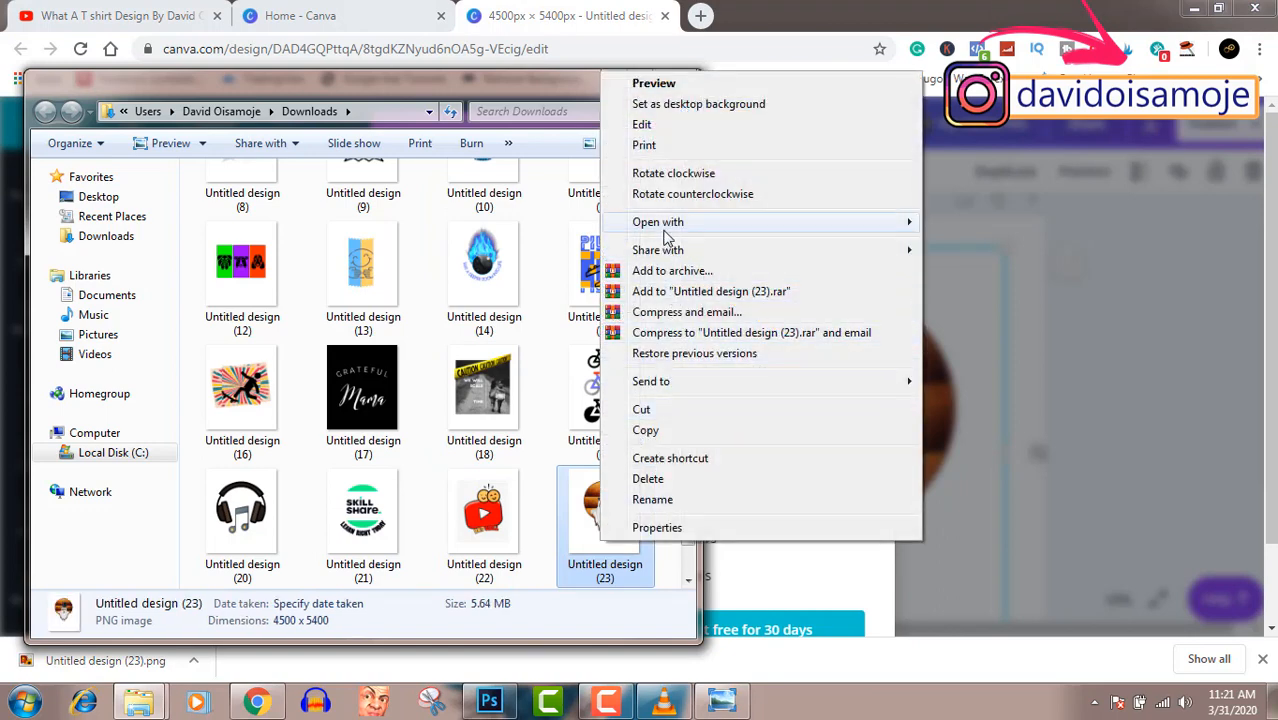
pyautogui.moveTo(665, 232)
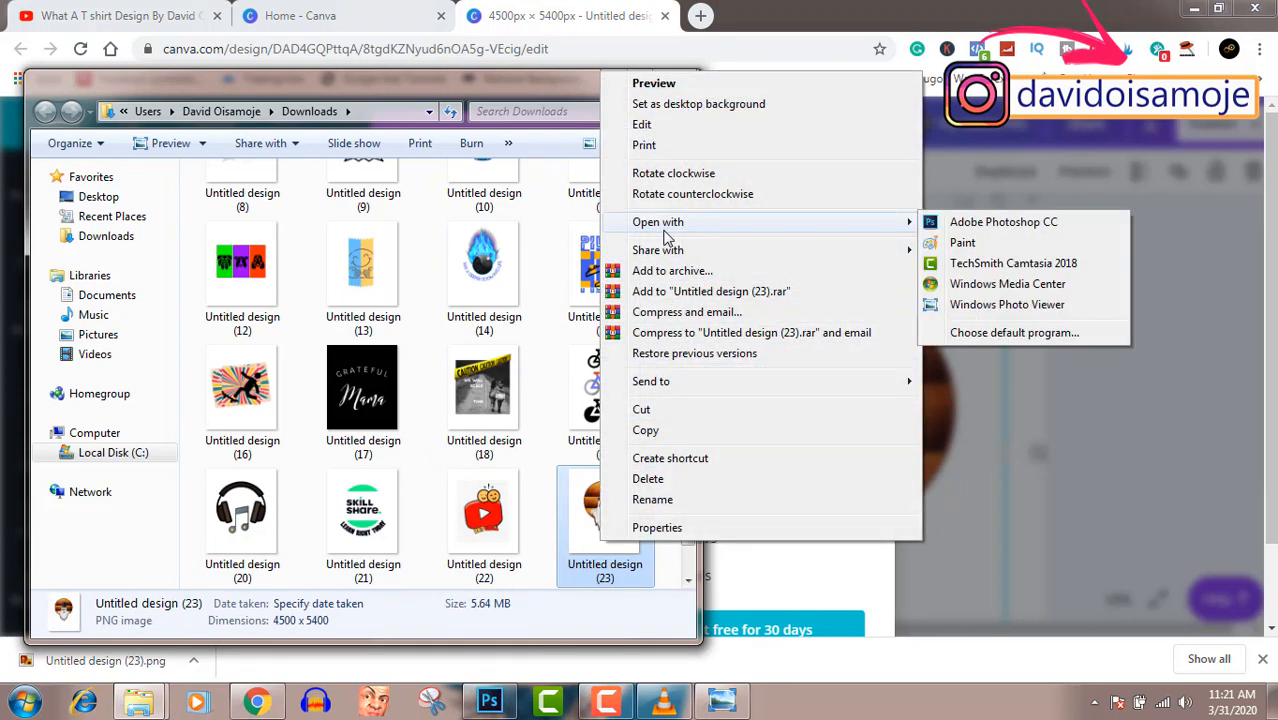
pyautogui.click(955, 224)
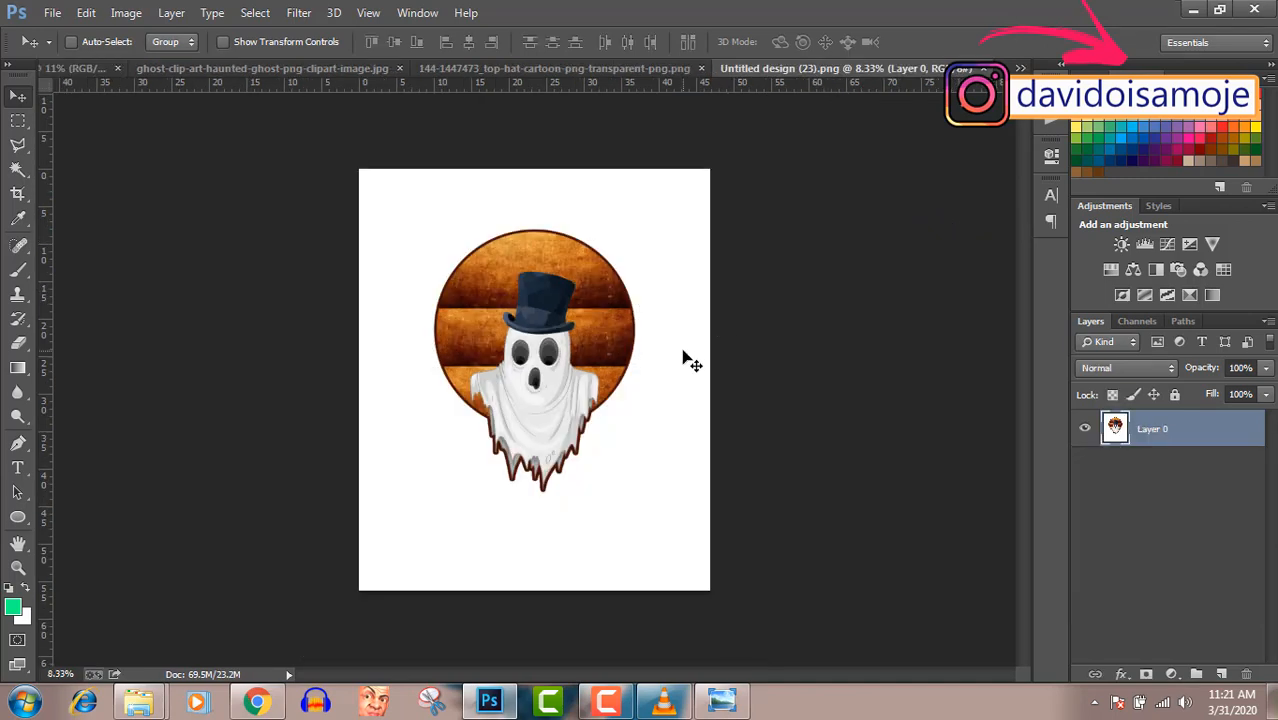
# - Add a new empty layer above the ghost image and activate the Magic Wand tool
pyautogui.click(1222, 678)
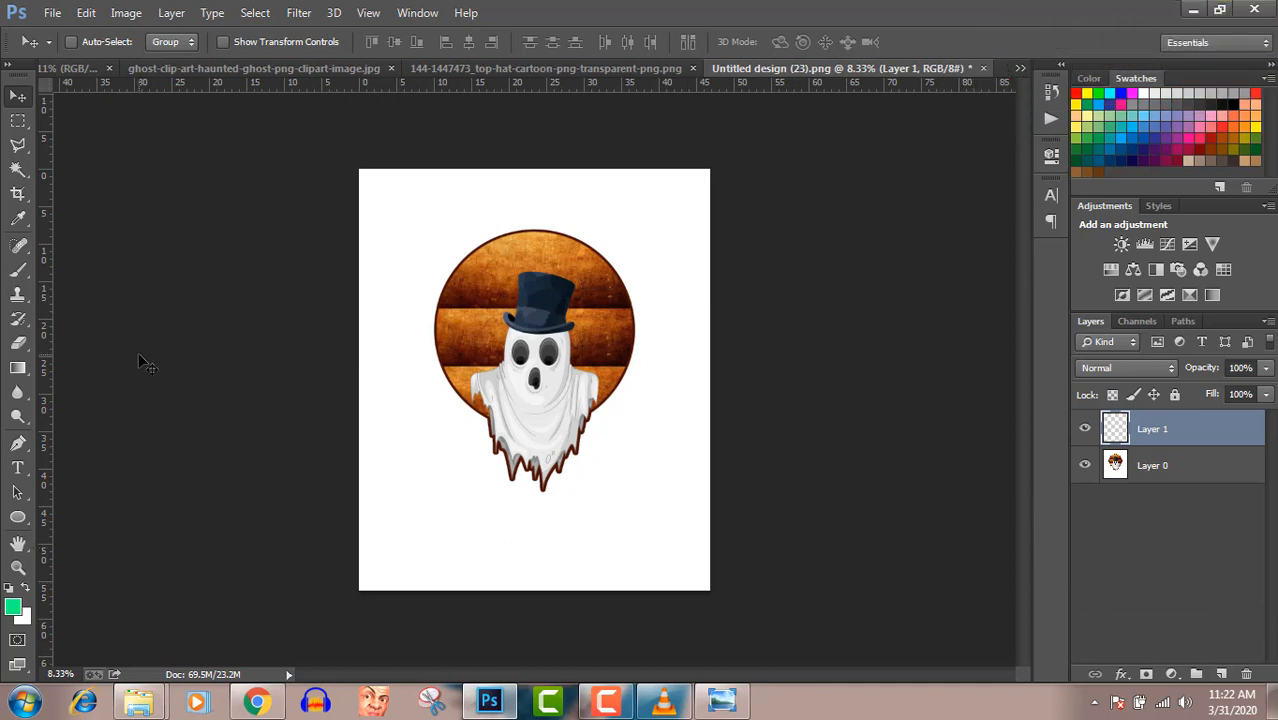
pyautogui.click(16, 172)
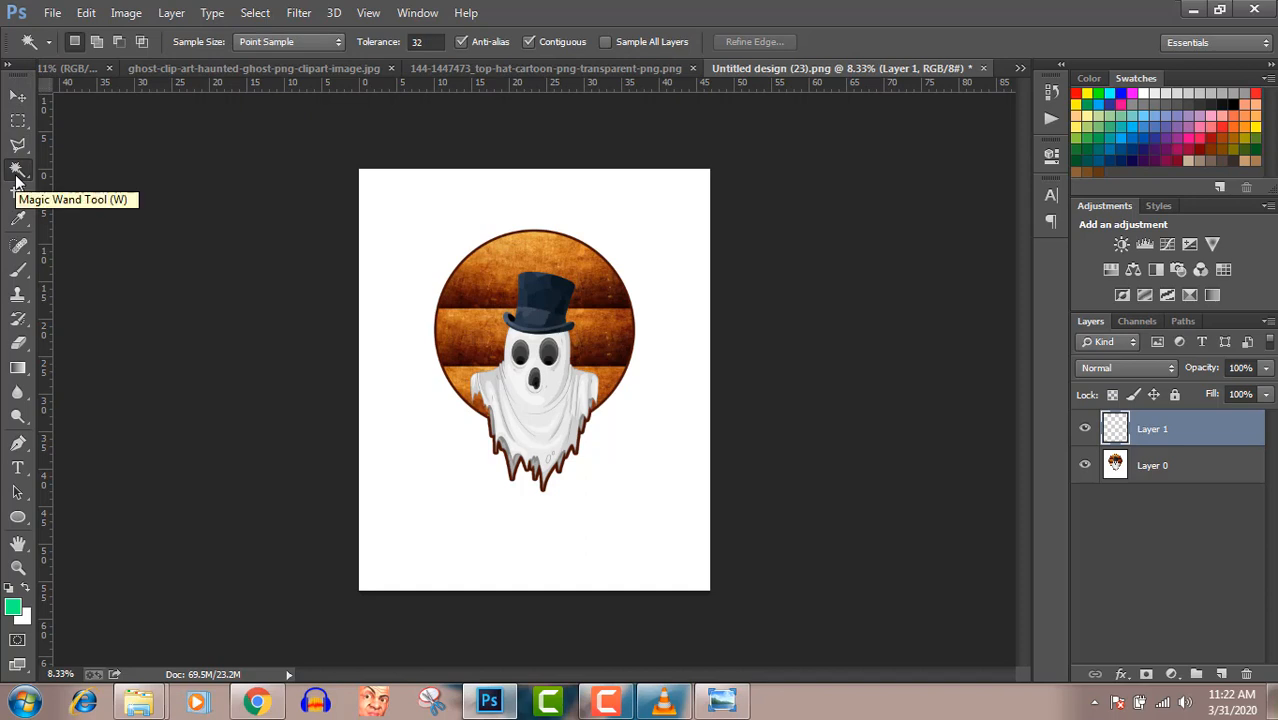
# - Try to delete a Magic Wand selection made on the empty layer from Layer 0, undo the deletion and deselect
pyautogui.click(396, 236)
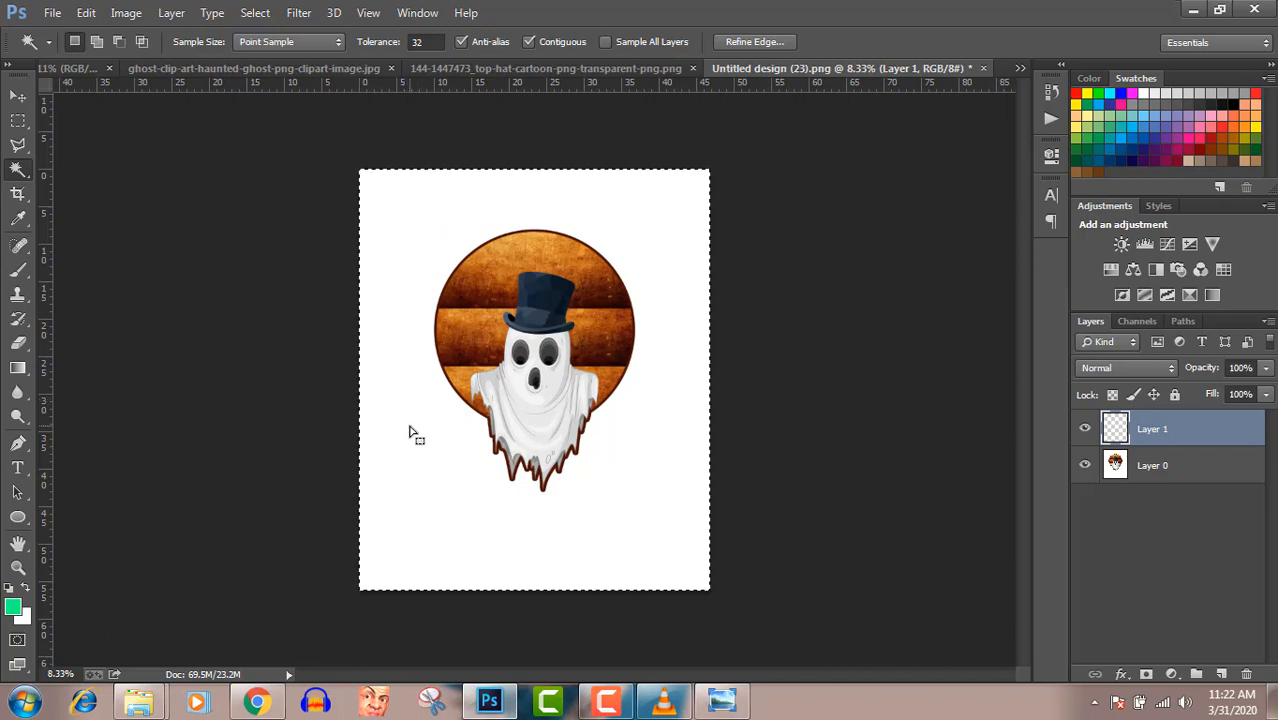
pyautogui.click(1150, 465)
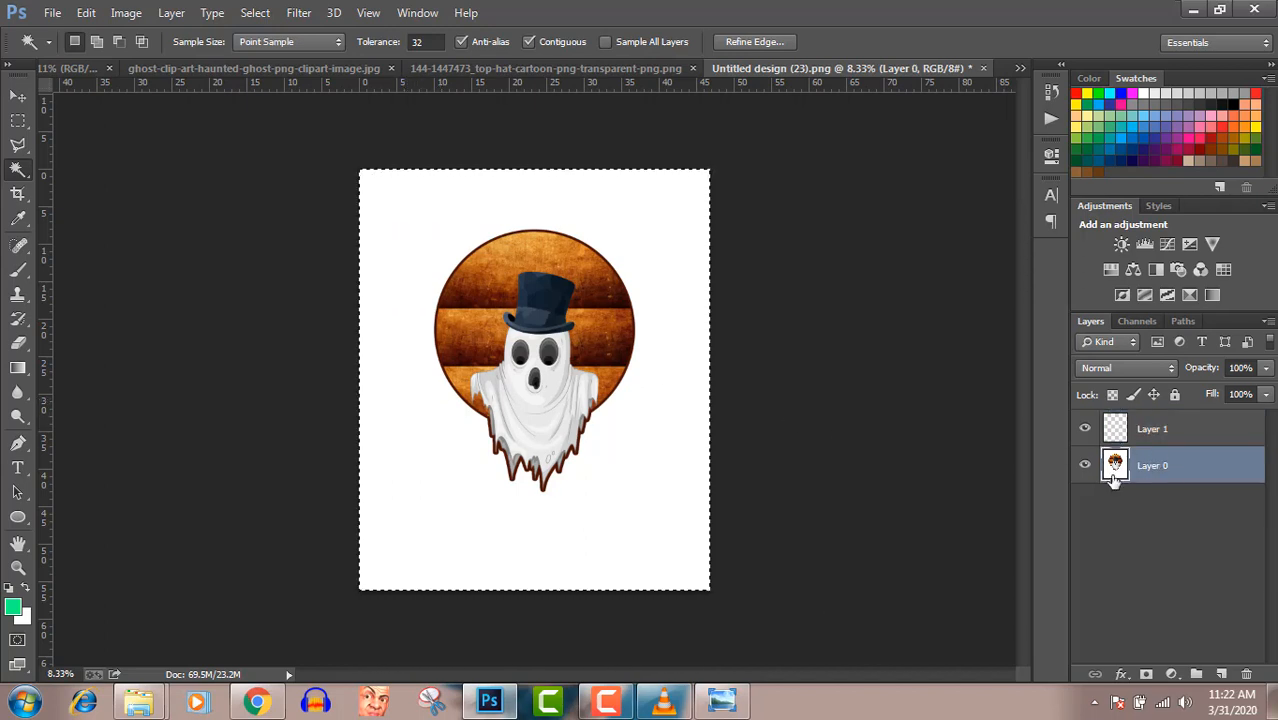
pyautogui.press('Delete')
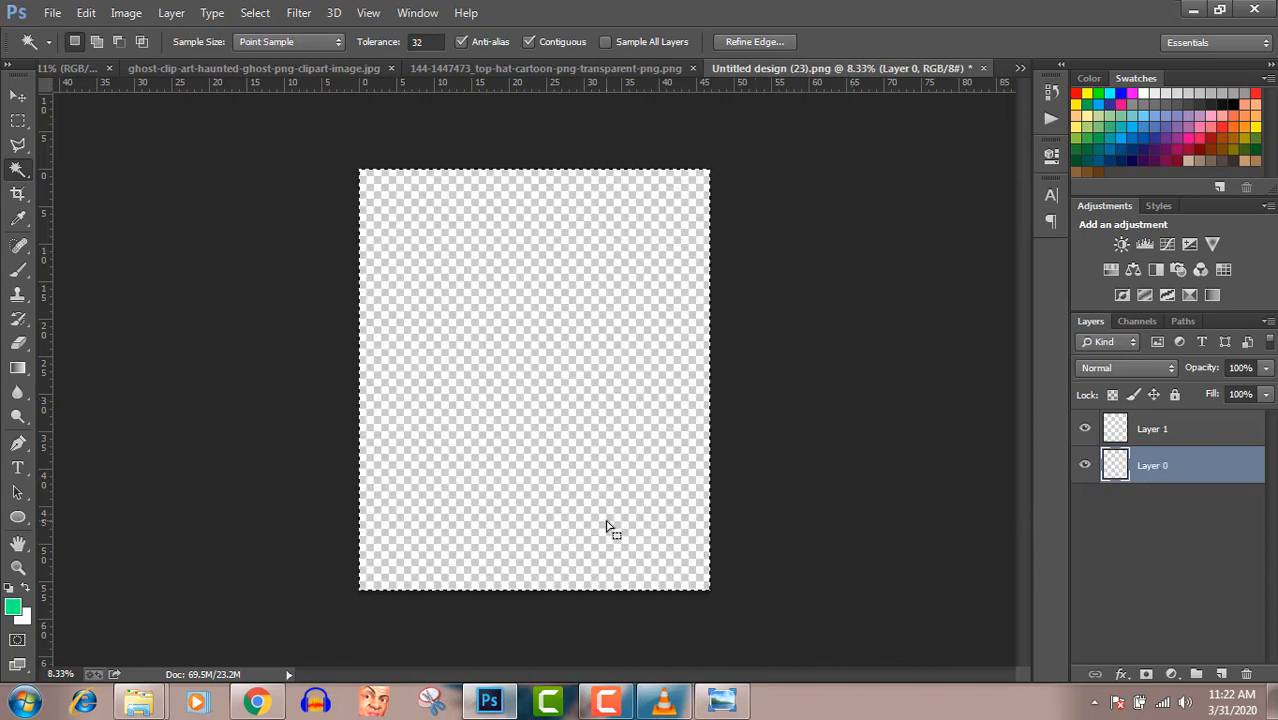
pyautogui.hotkey('ctrl', 'z')
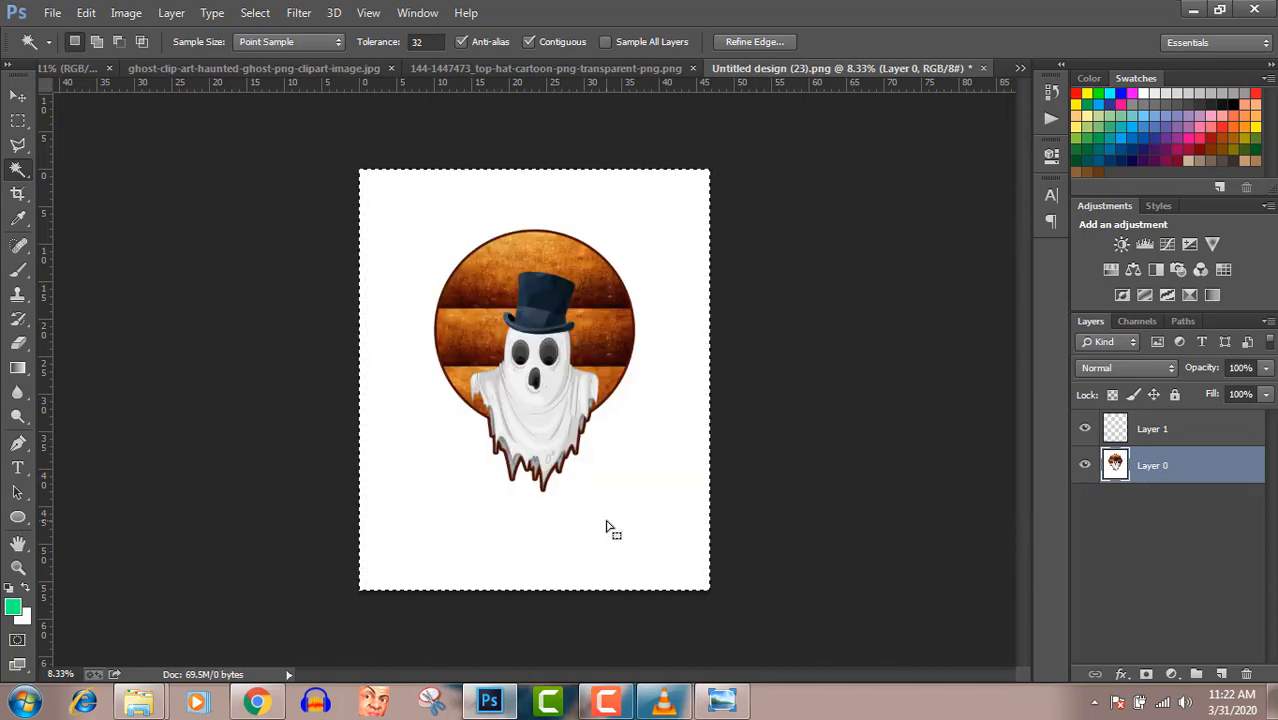
pyautogui.hotkey('ctrl', 'd')
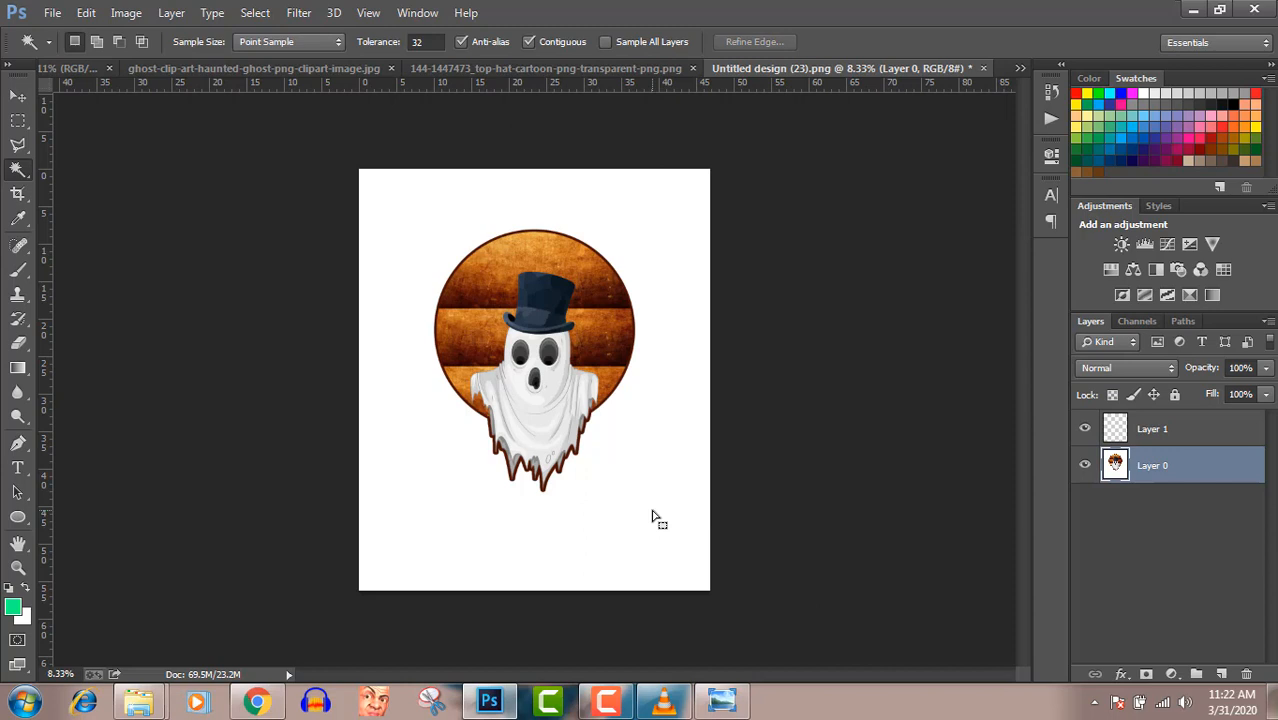
# - Select the white background around the ghost artwork on Layer 0 with the Magic Wand, delete it and deselect
pyautogui.click(652, 510)
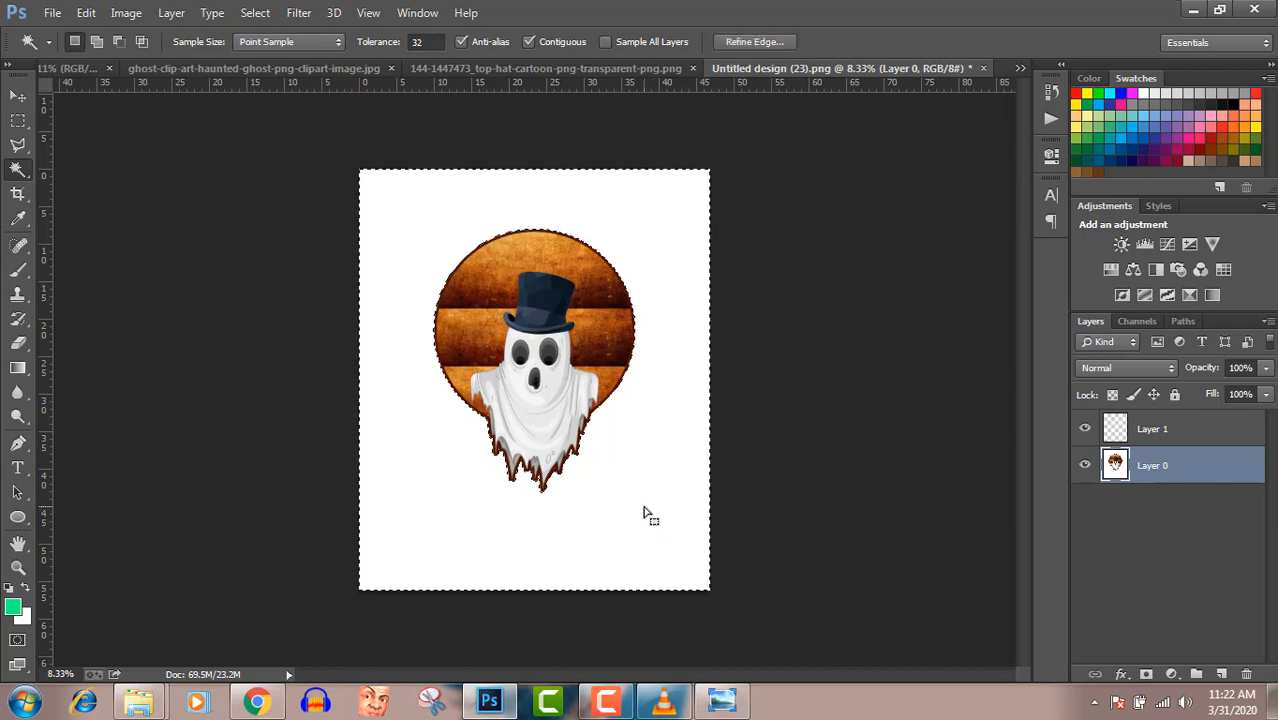
pyautogui.press('Delete')
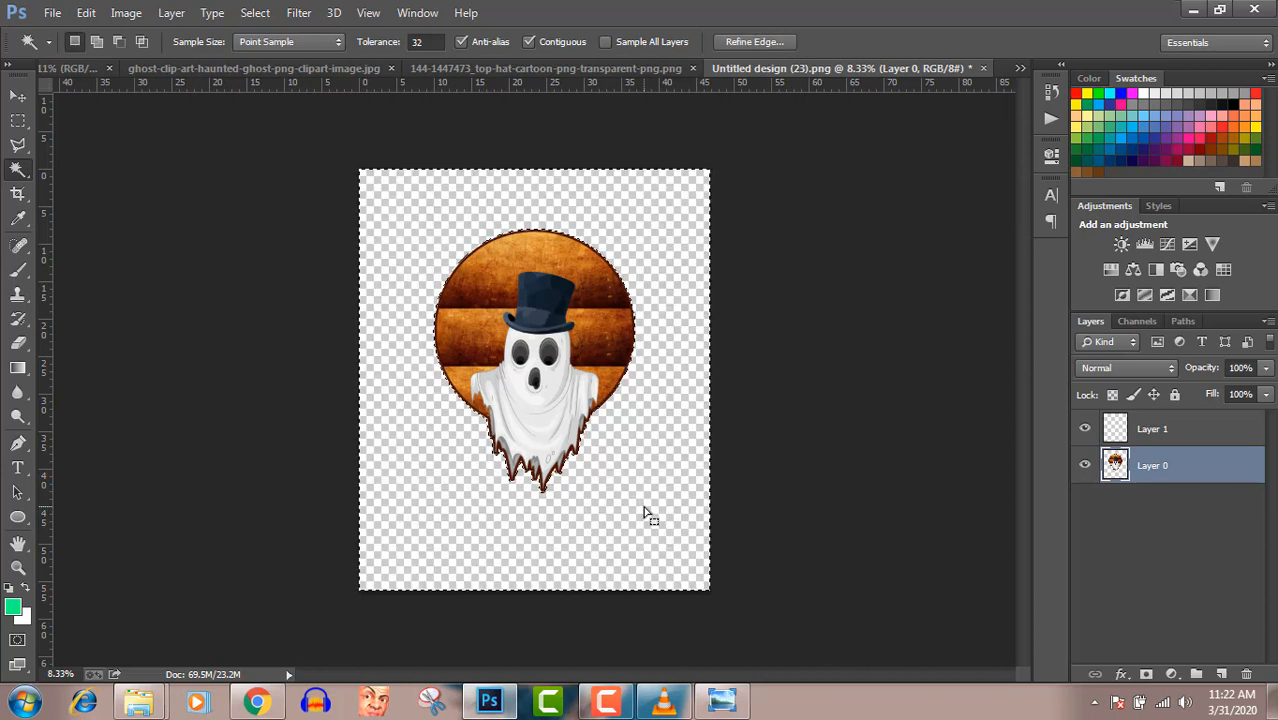
pyautogui.hotkey('ctrl', 'd')
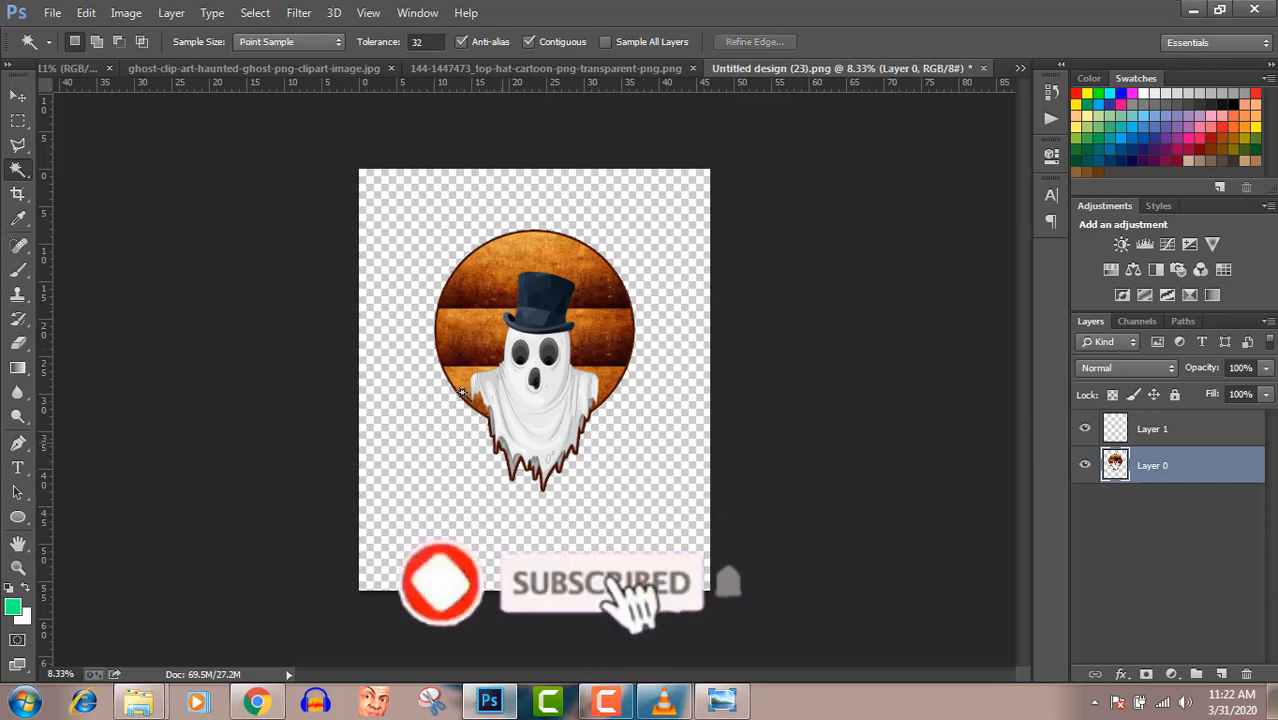
# - Start saving the background-free ghost design with Save As
pyautogui.click(52, 12)
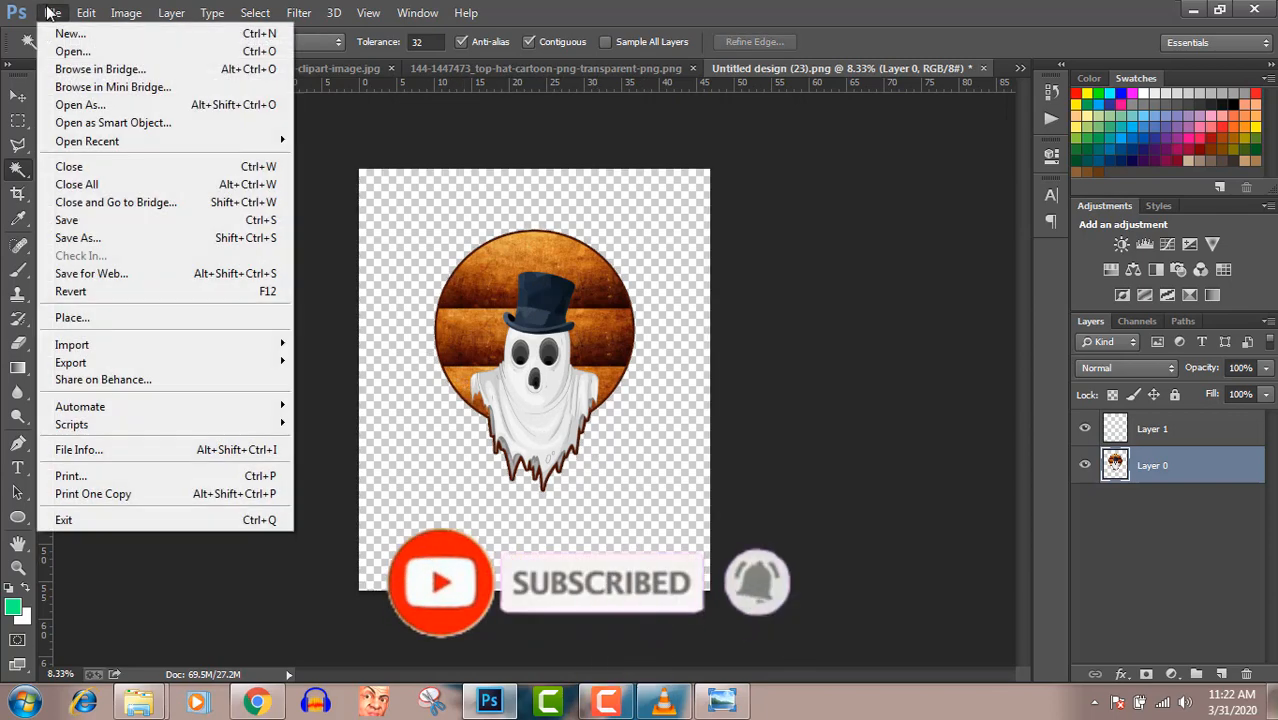
pyautogui.click(96, 239)
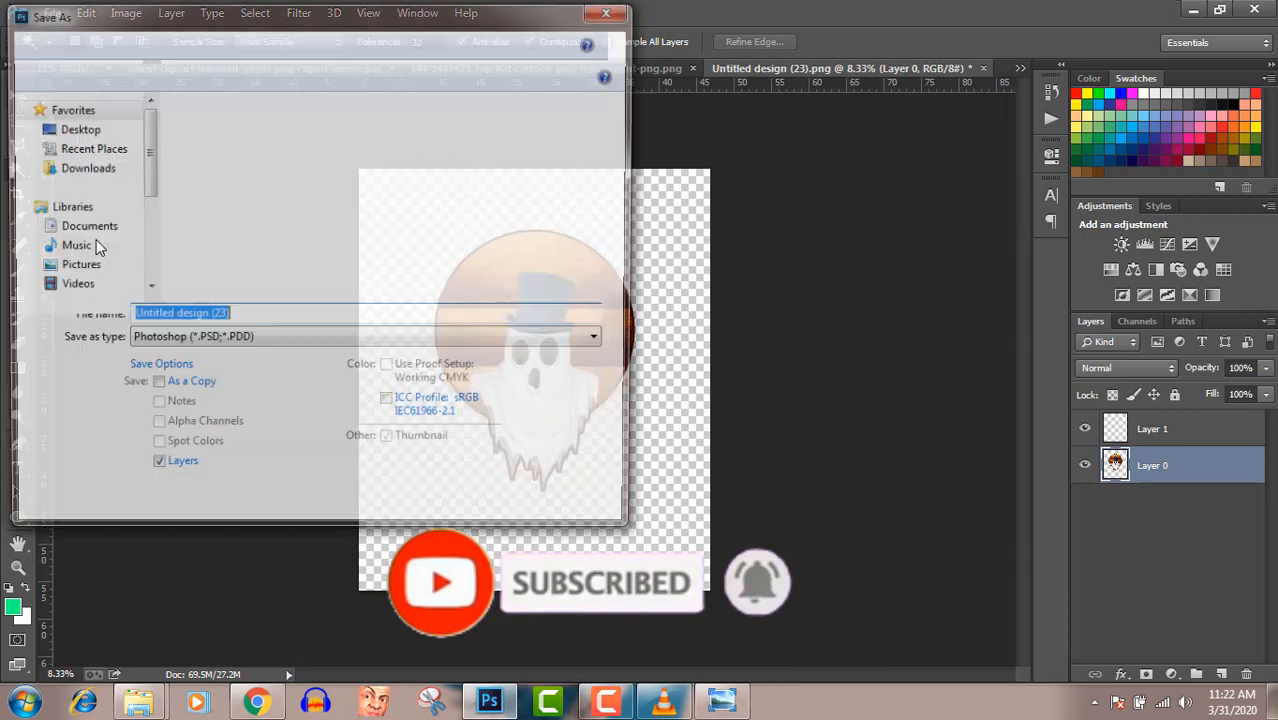